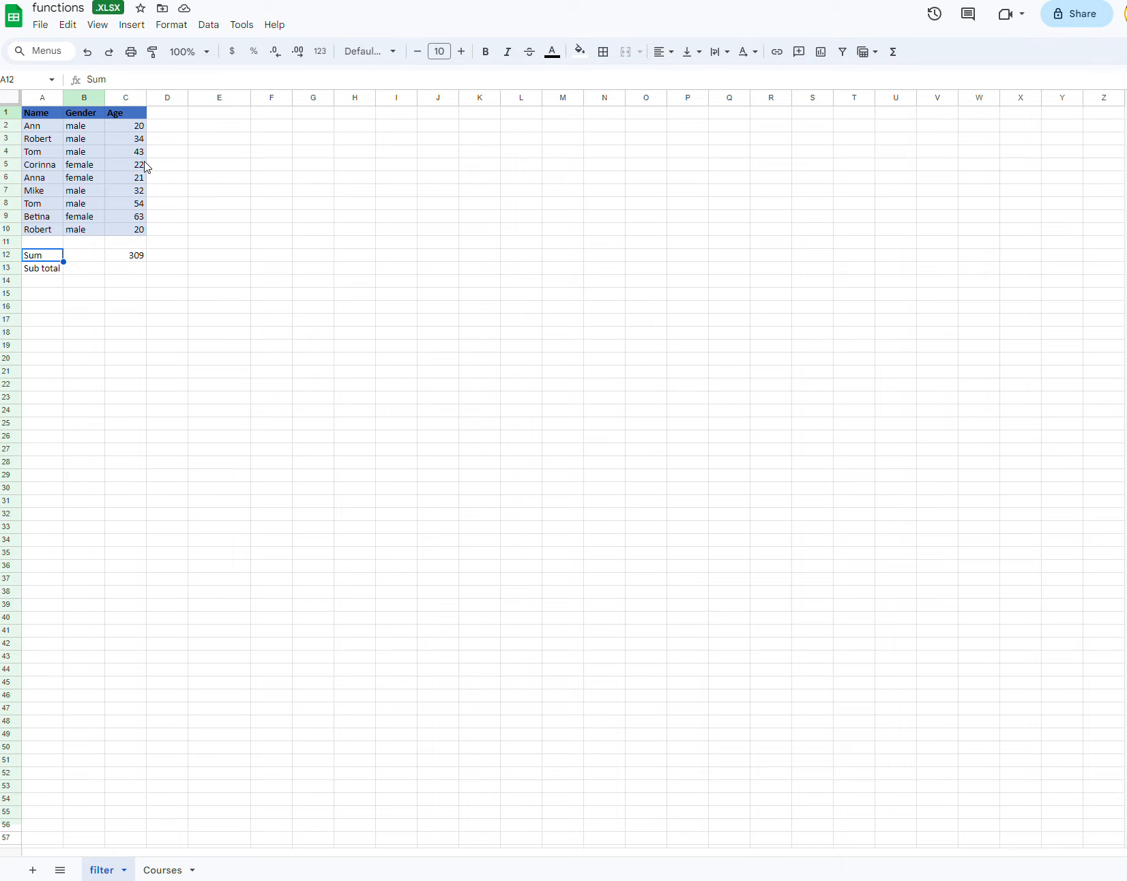
- Select the ages of the three female rows in C5, C6 and C9 to check their combined sum
left_click(138, 167)
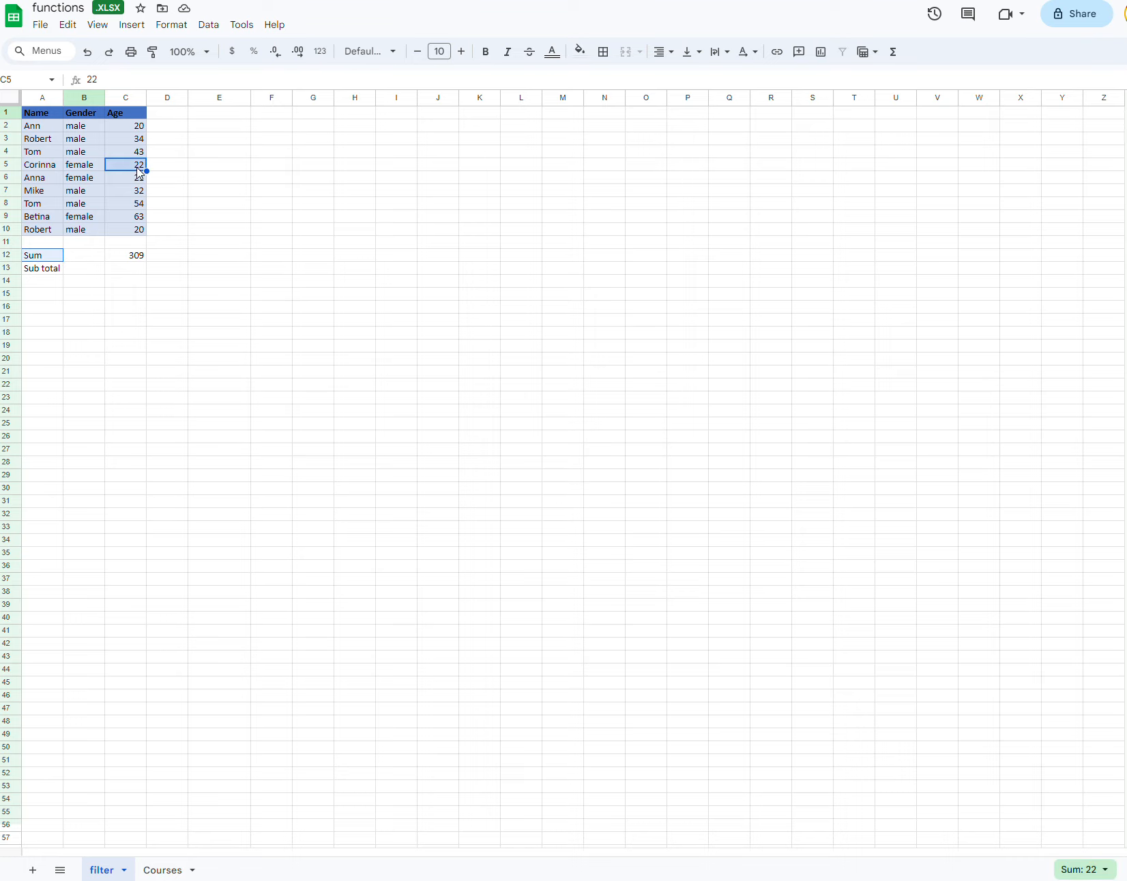
left_click(138, 179, "shift")
left_click(140, 218, "ctrl")
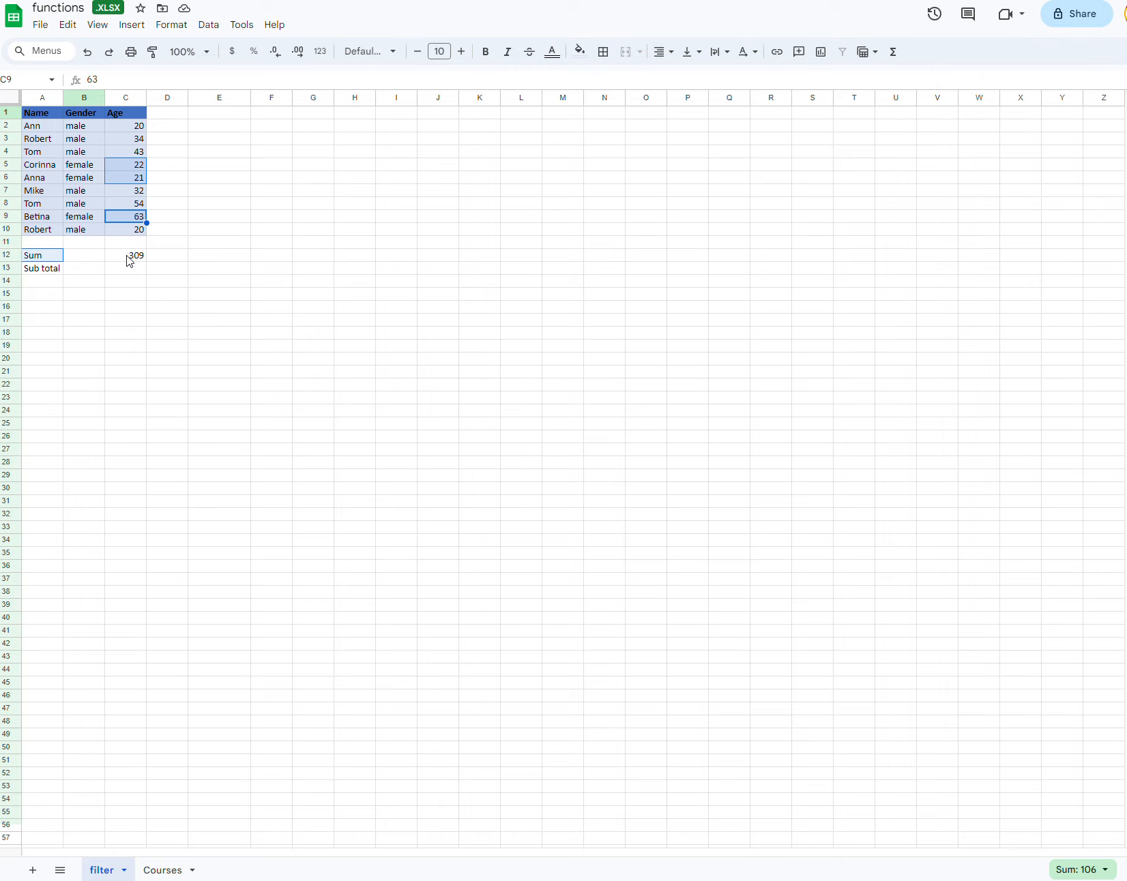
left_click(237, 244)
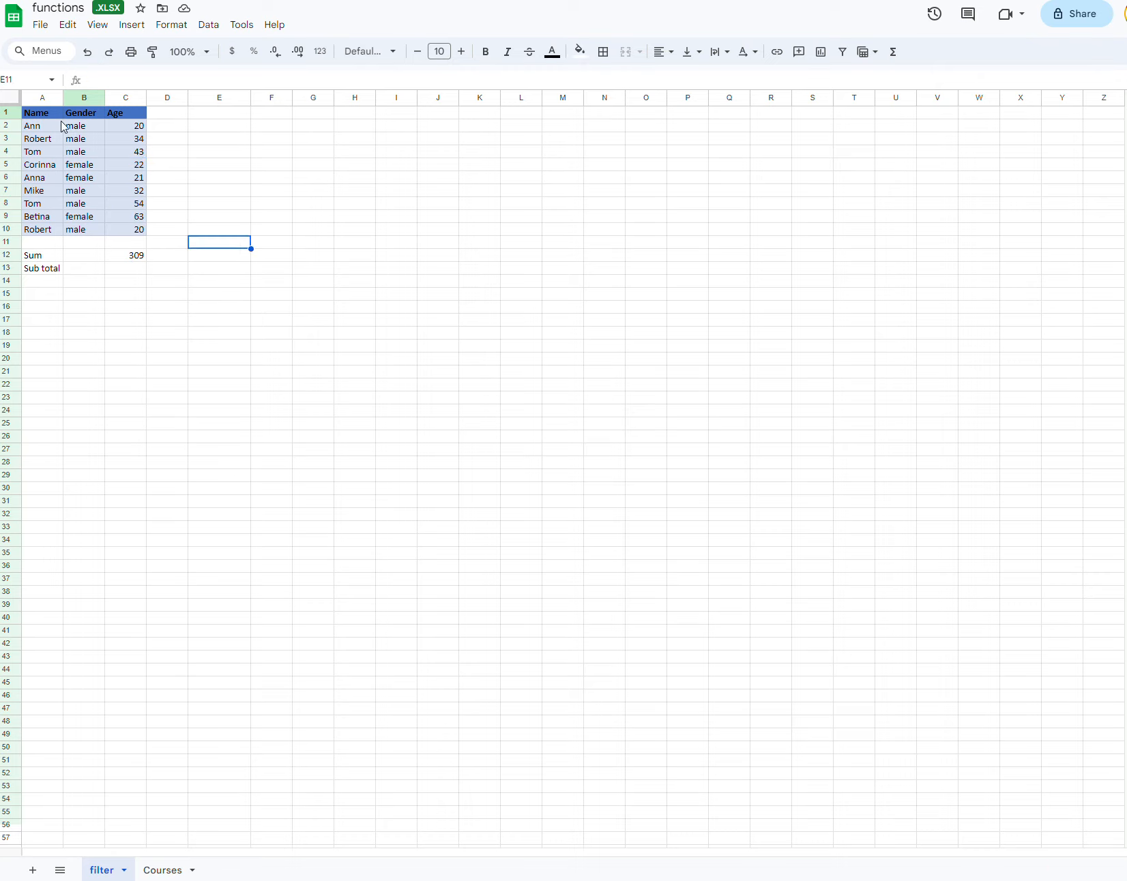
- Create a filter on the Gender column and exclude the male rows
left_click(97, 102)
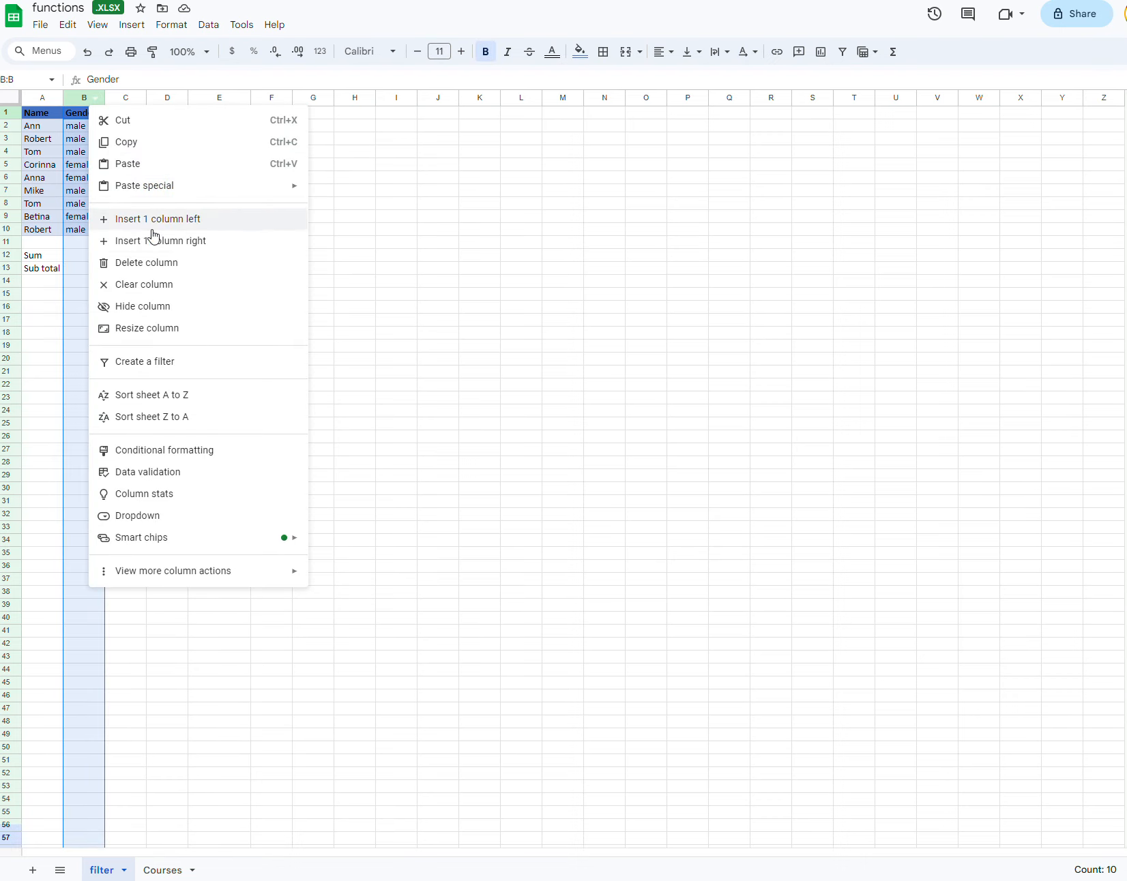
left_click(170, 368)
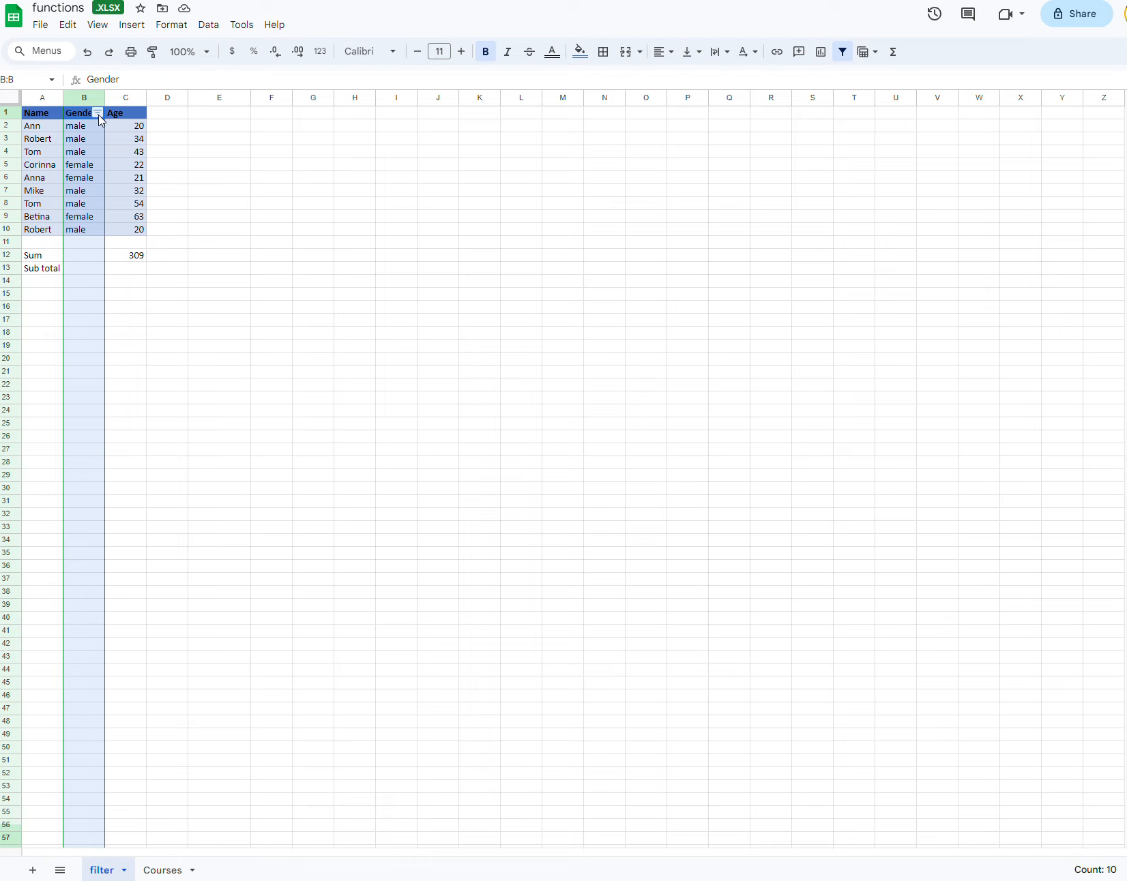
left_click(100, 117)
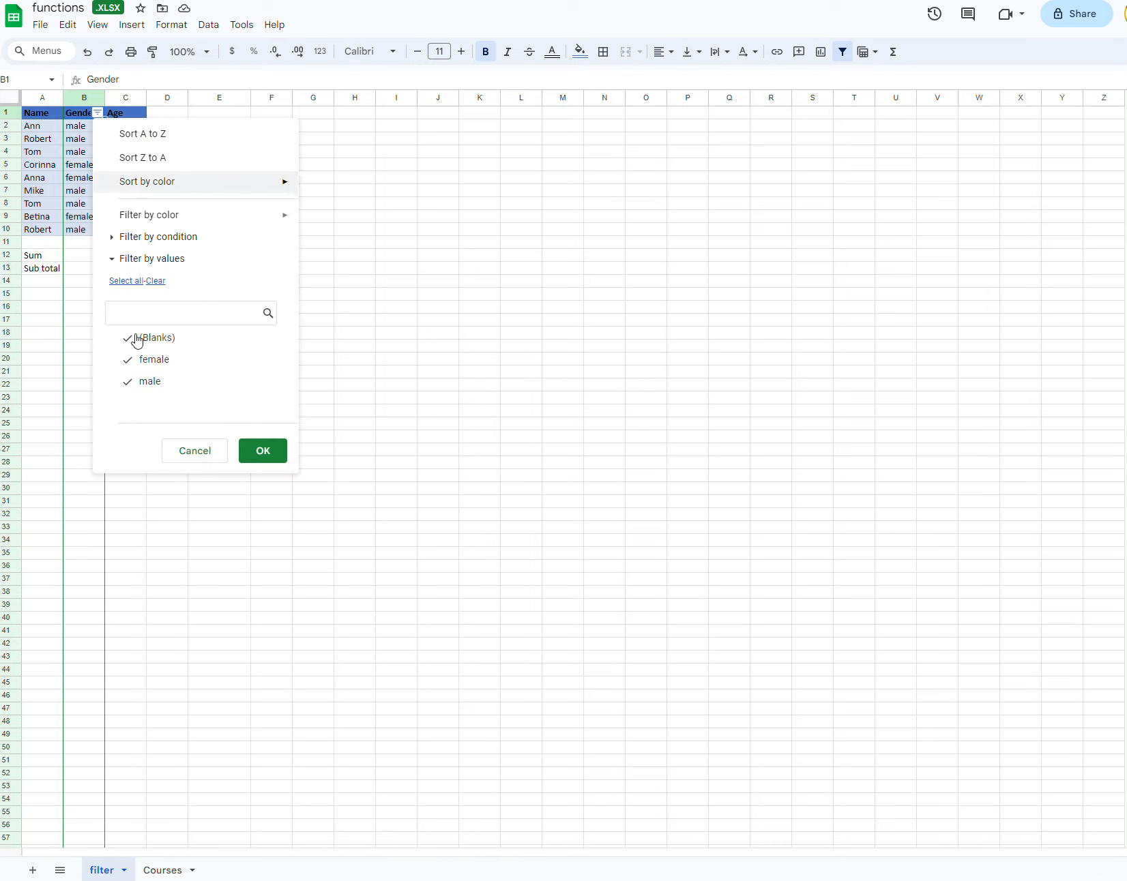
left_click(152, 384)
left_click(262, 452)
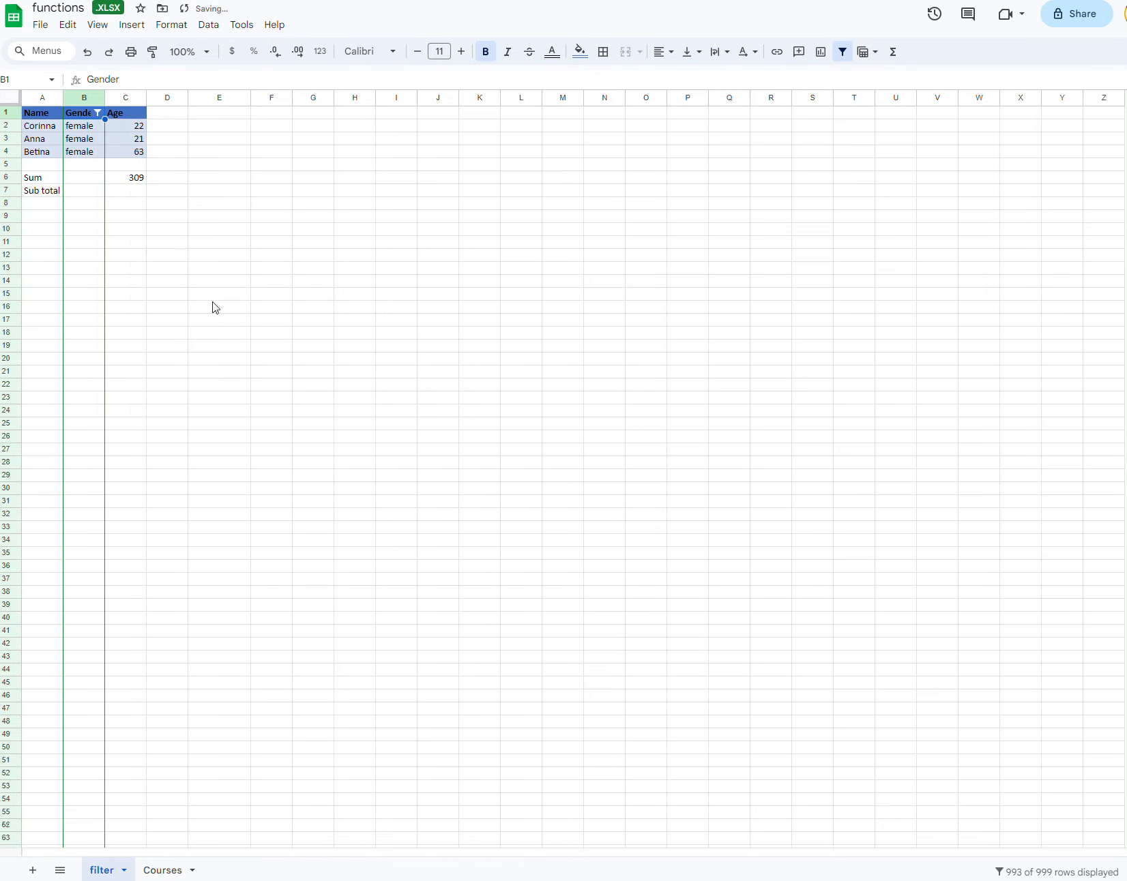
- Check the sum of the filtered ages and inspect the SUM formula in C12
left_click_drag(137, 125, 141, 159)
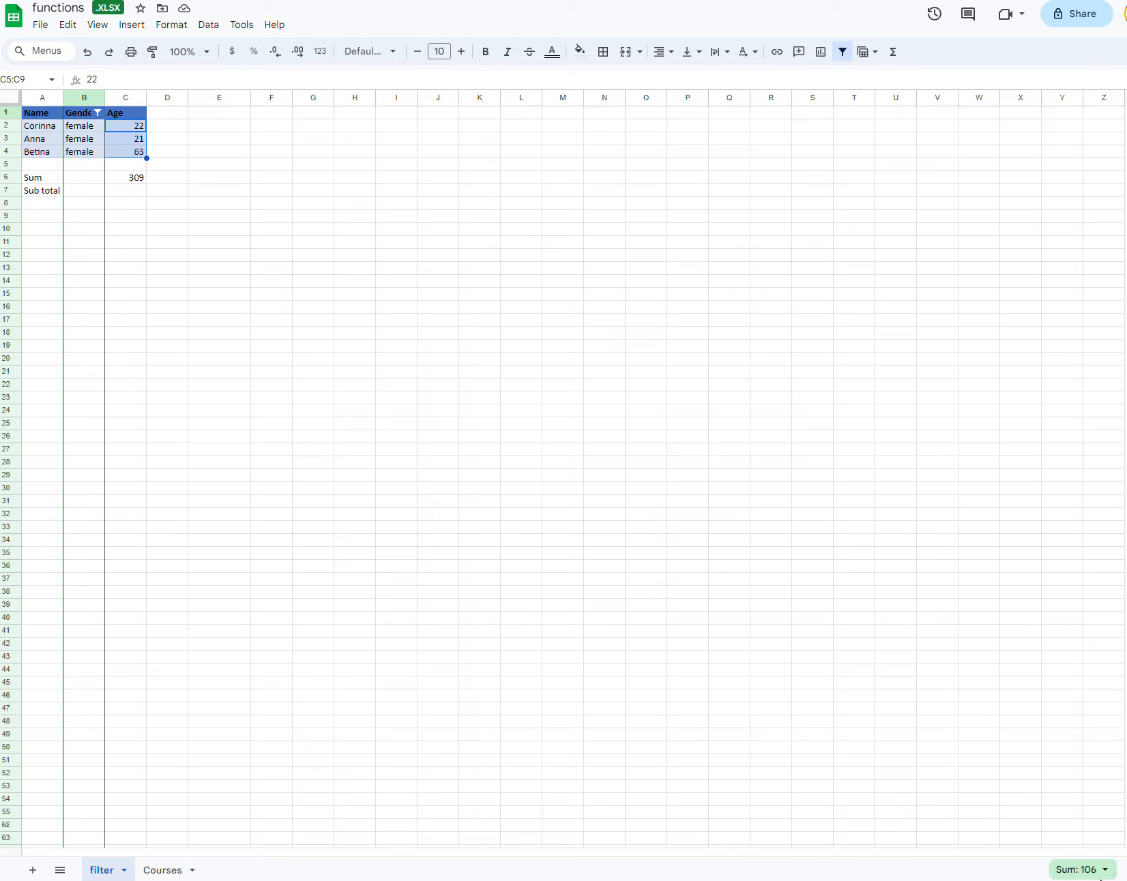
left_click(136, 180)
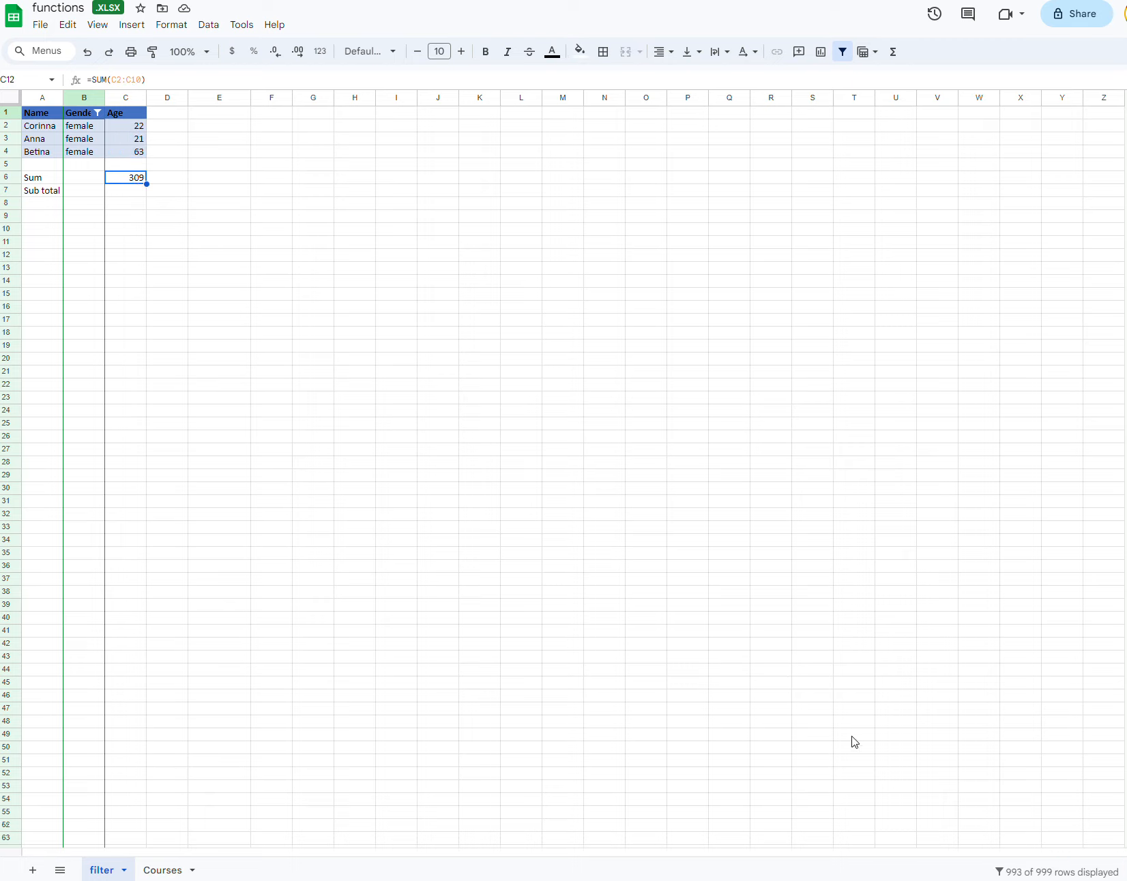
left_click(559, 465)
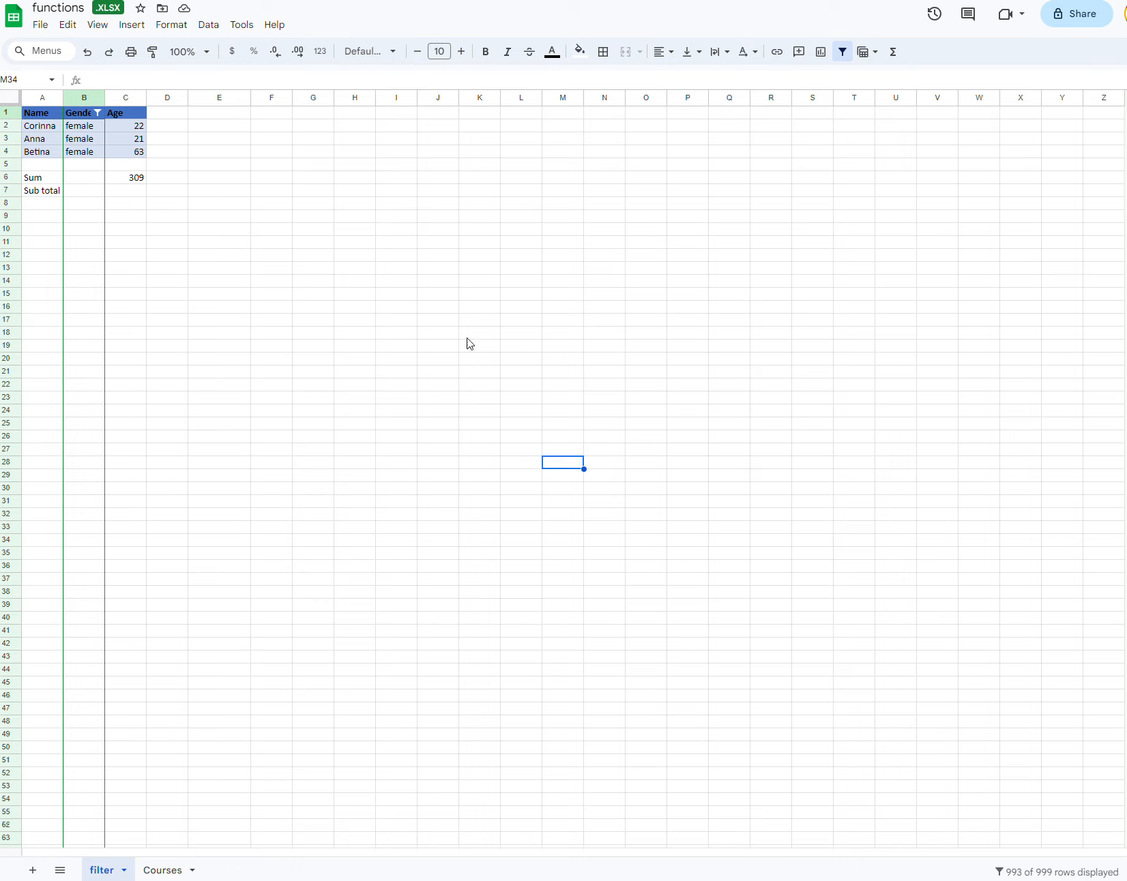
left_click(133, 182)
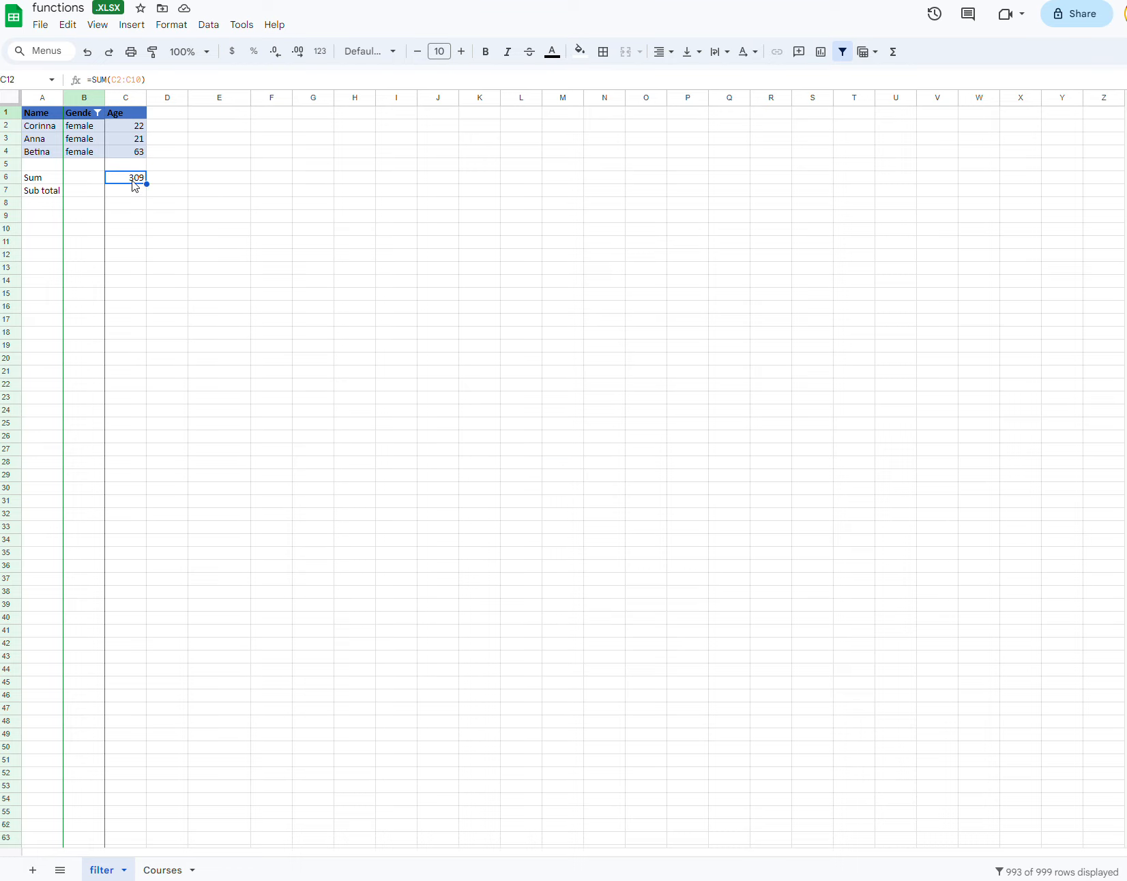
key("Return")
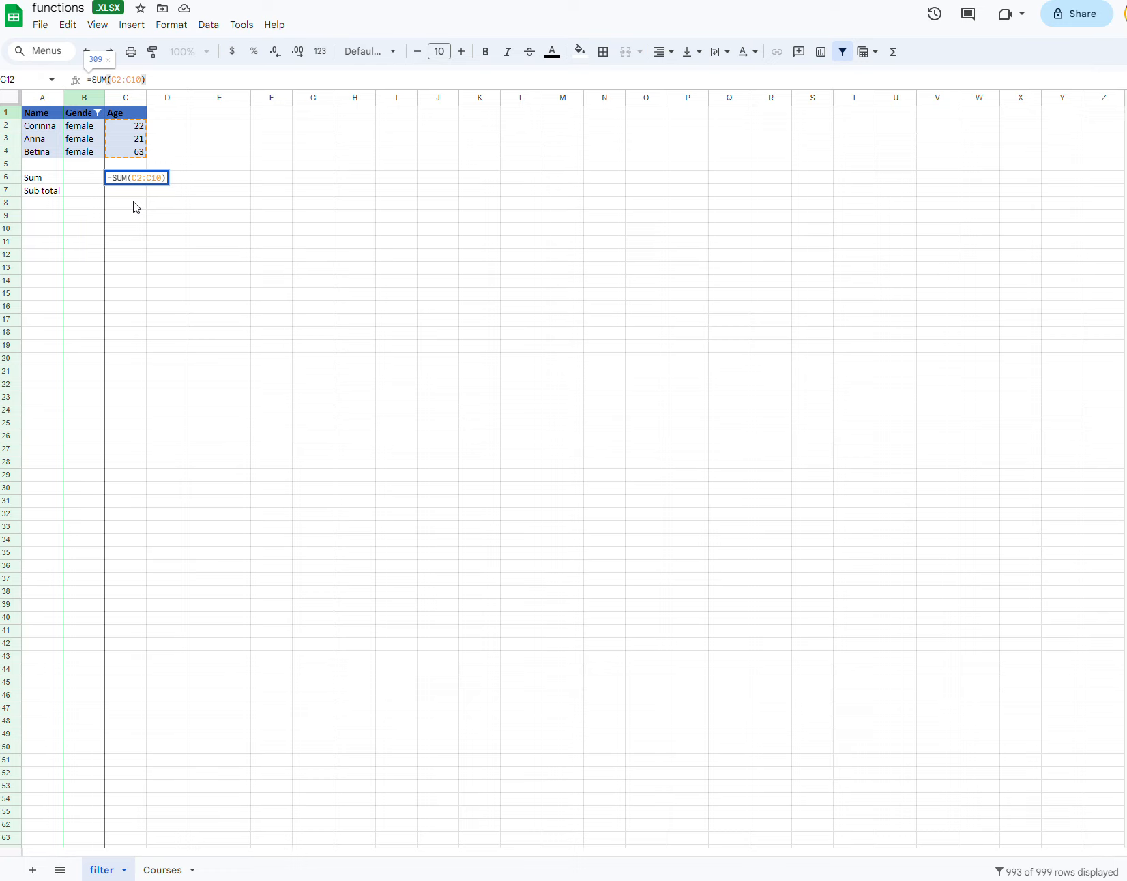
left_click(239, 193)
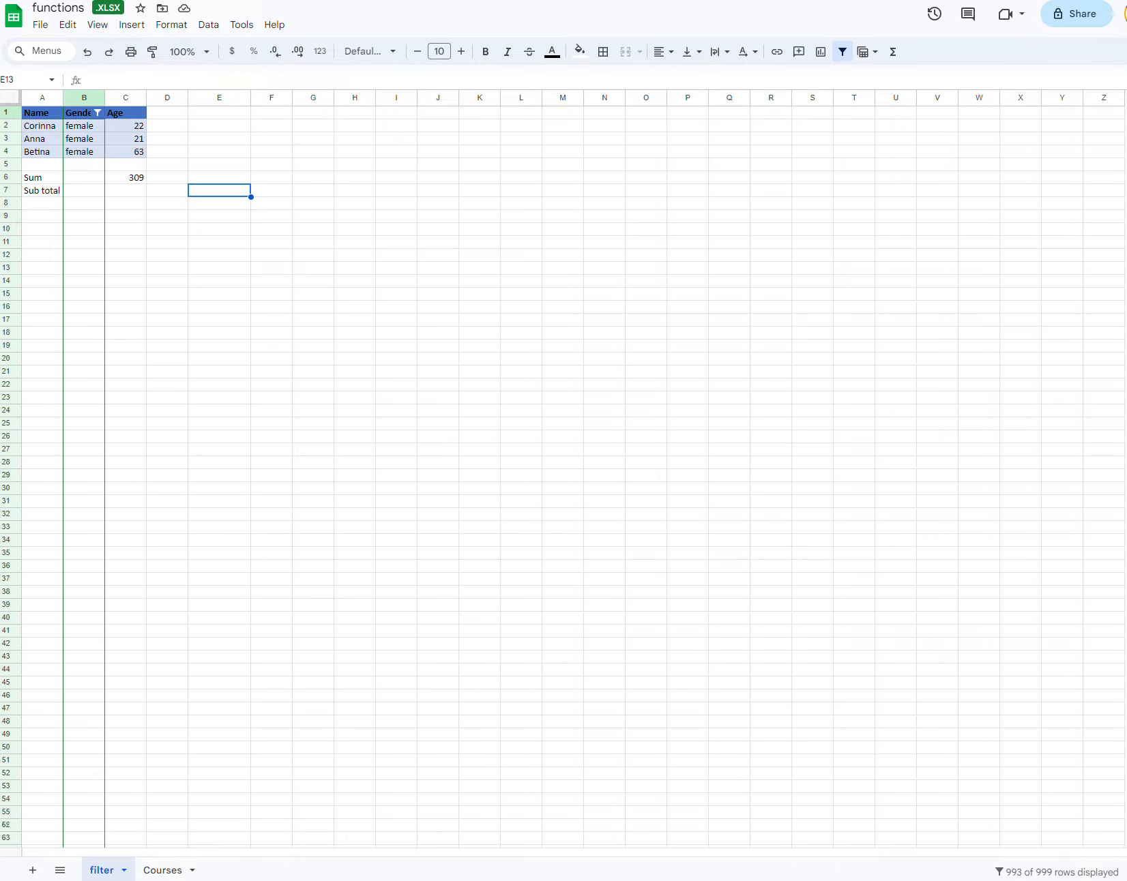
- Switch to the SUBTOTAL function help page, look up the function code for SUM, and return to the spreadsheet
left_click_drag(698, 190, 496, 80)
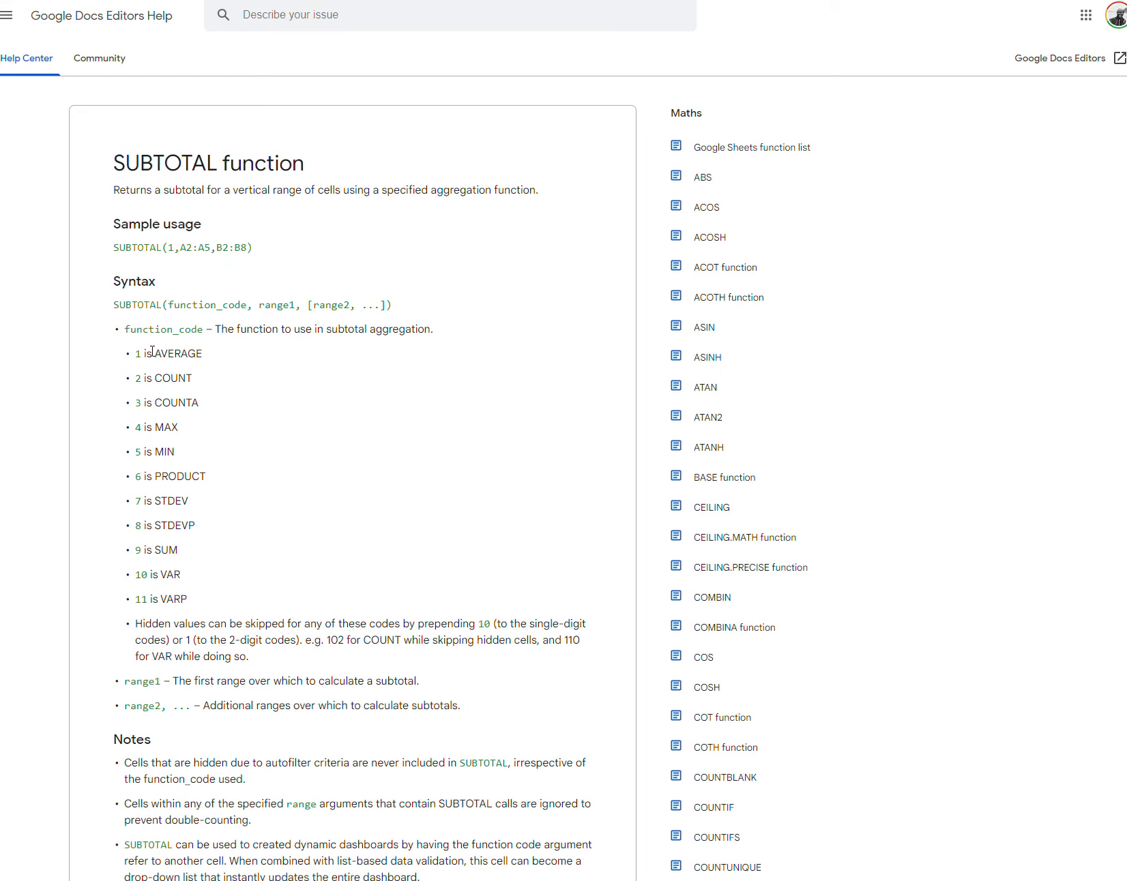
left_click_drag(152, 351, 189, 597)
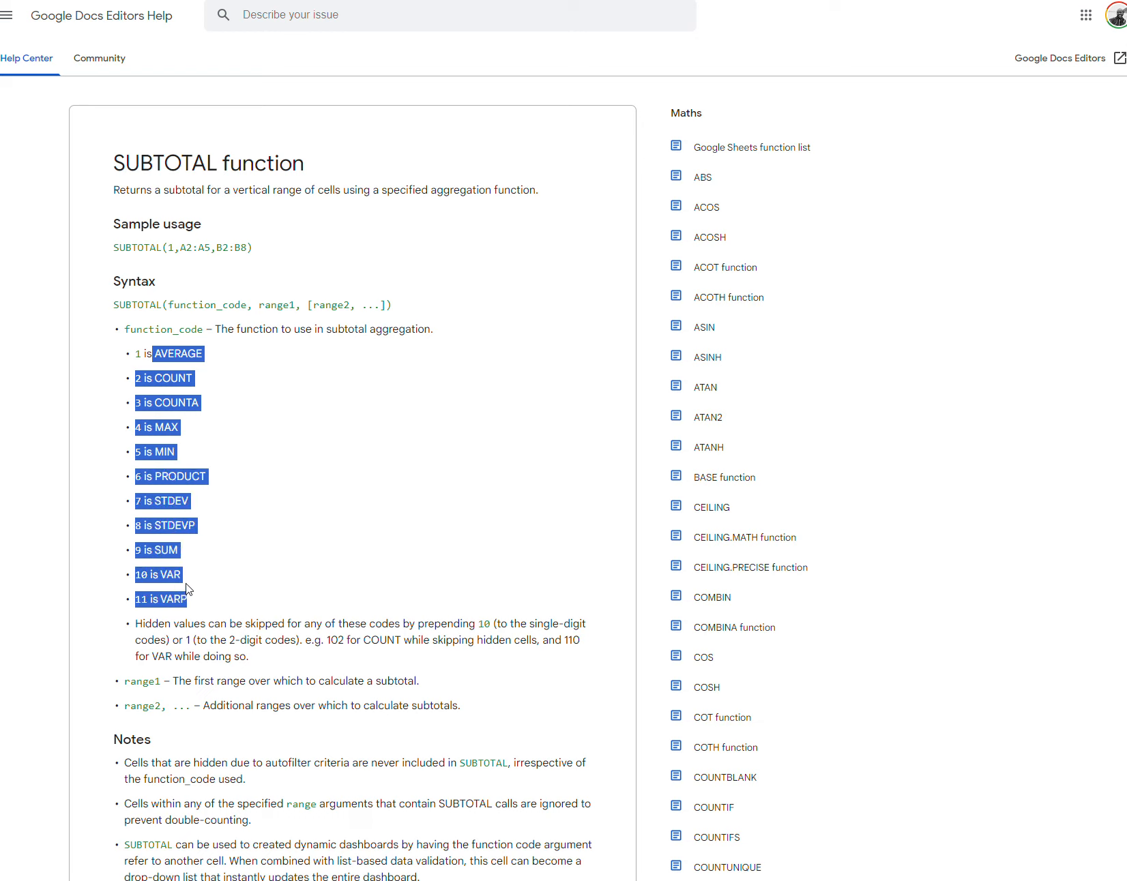
left_click(294, 507)
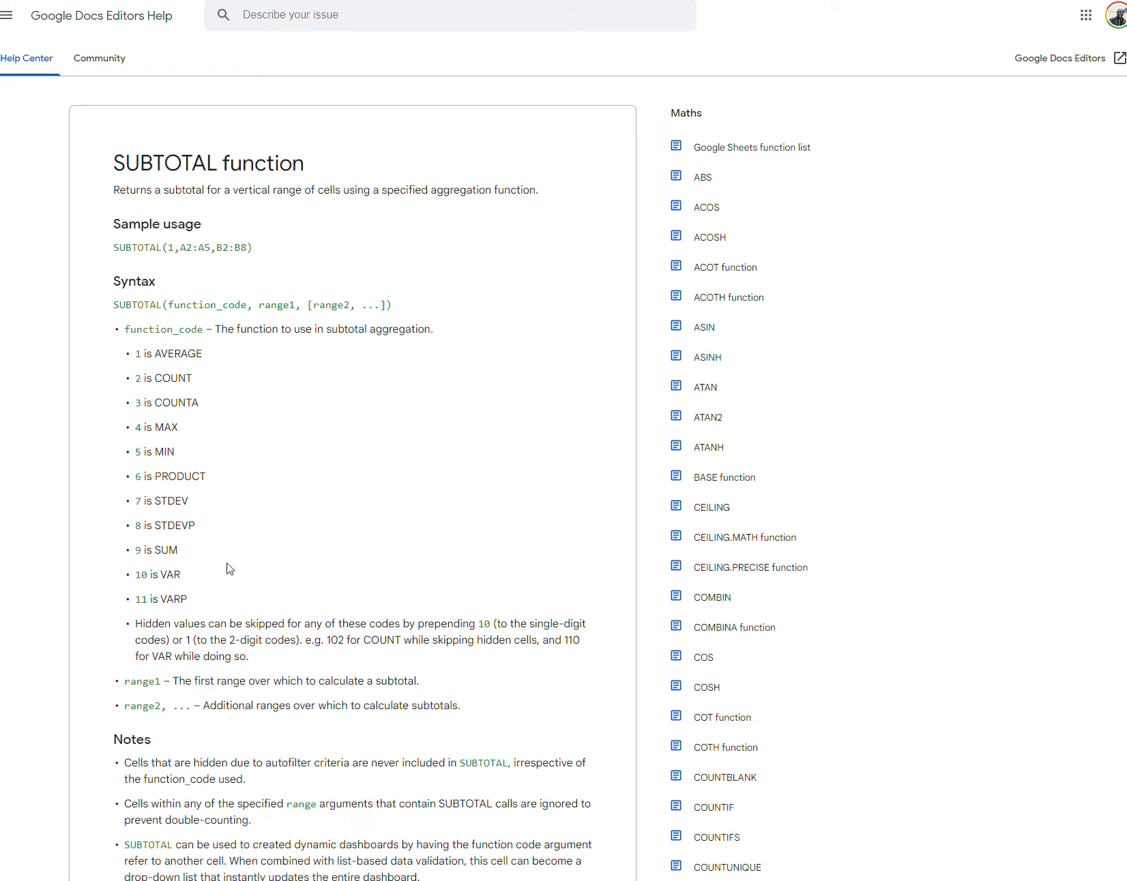
left_click_drag(181, 550, 155, 550)
left_click(141, 553)
left_click_drag(139, 550, 153, 550)
left_click_drag(265, 0, 293, 41)
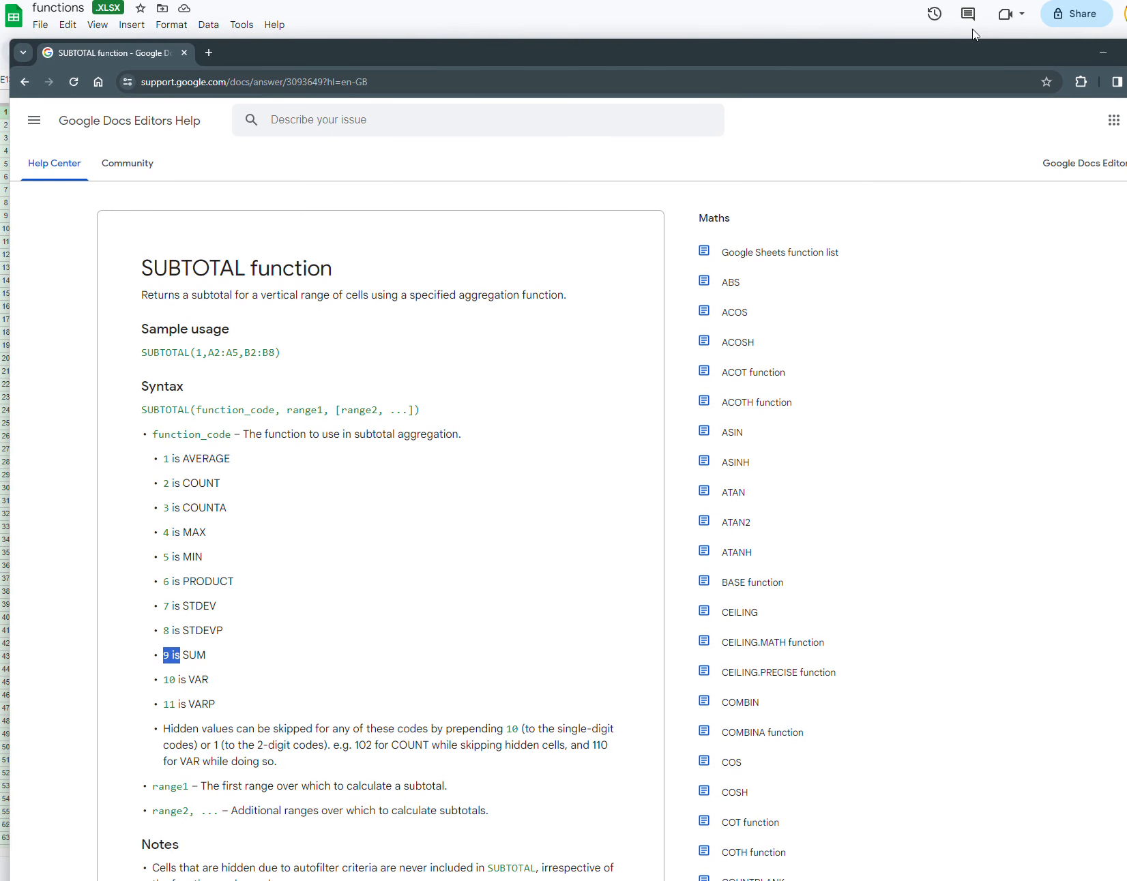
left_click(1106, 52)
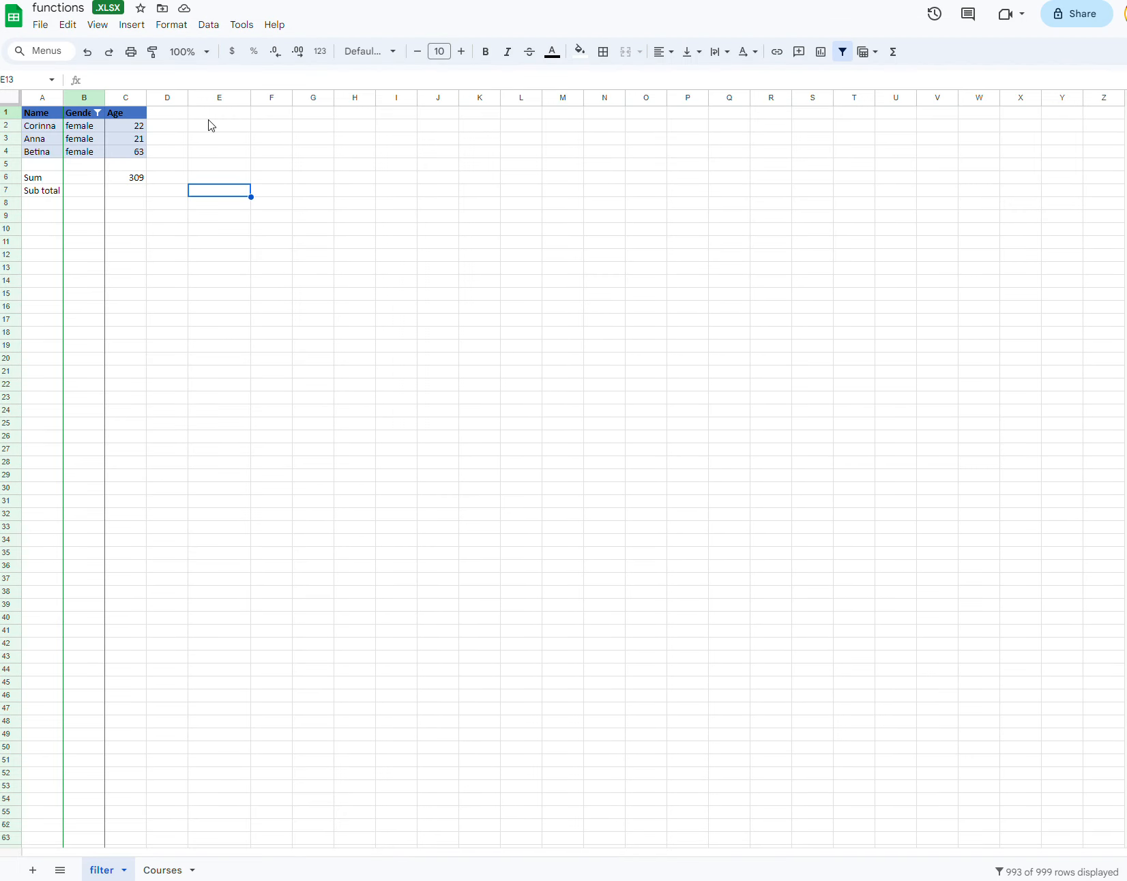
- Abandon the formula started in C13 and remove the filter from the sheet
left_click(130, 196)
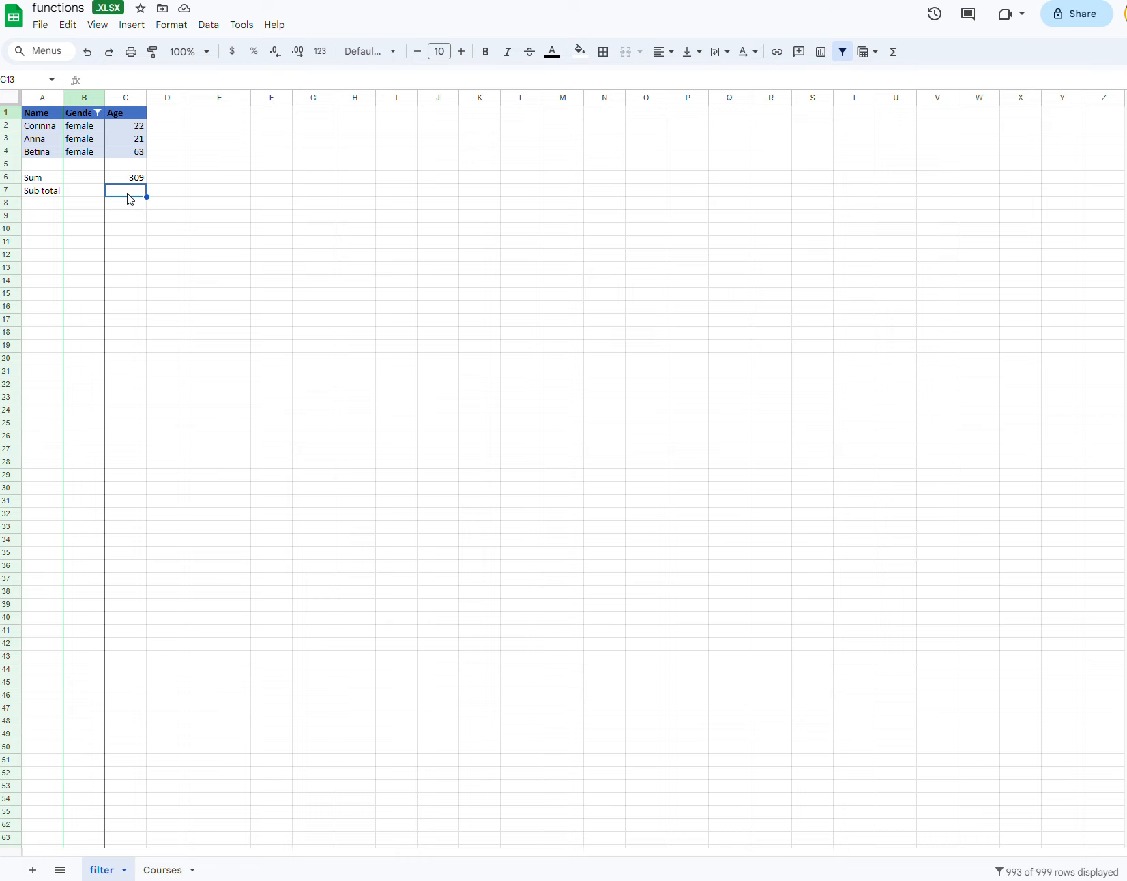
type("=")
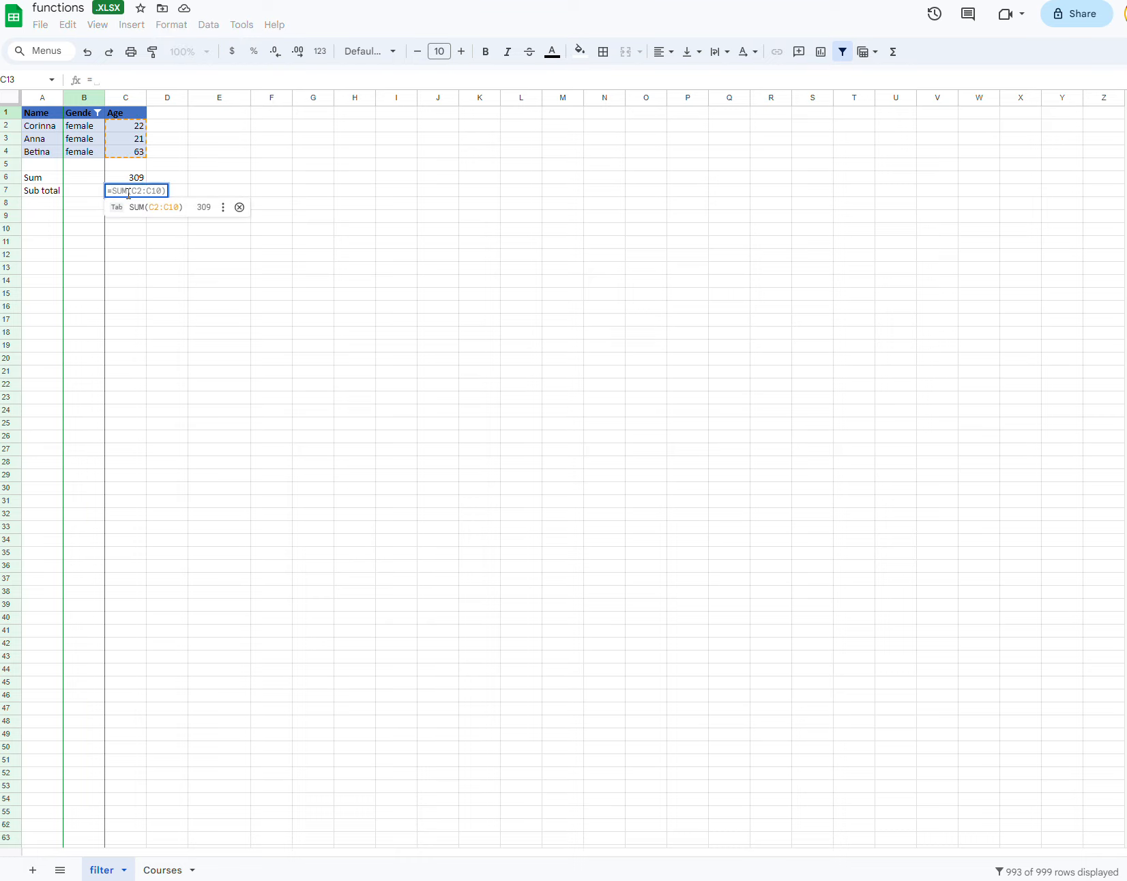
key("BackSpace")
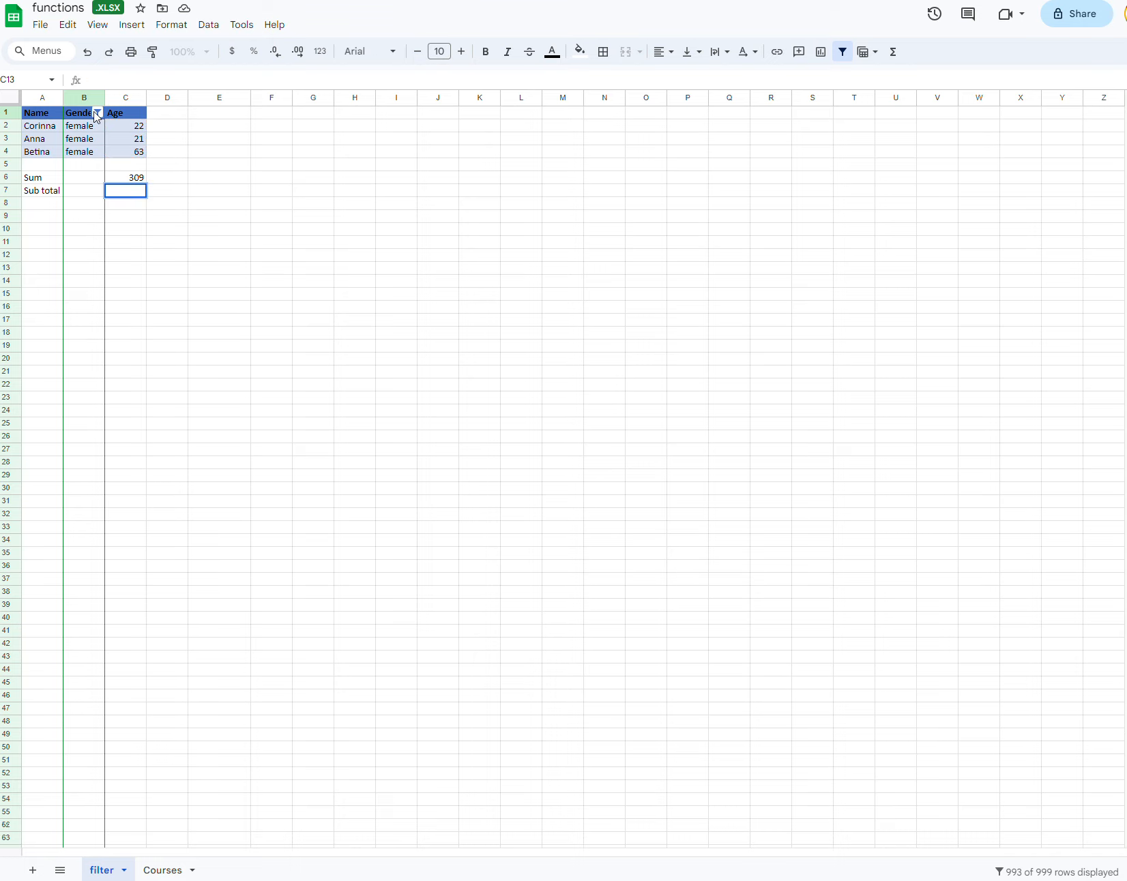
left_click(207, 23)
left_click(238, 103)
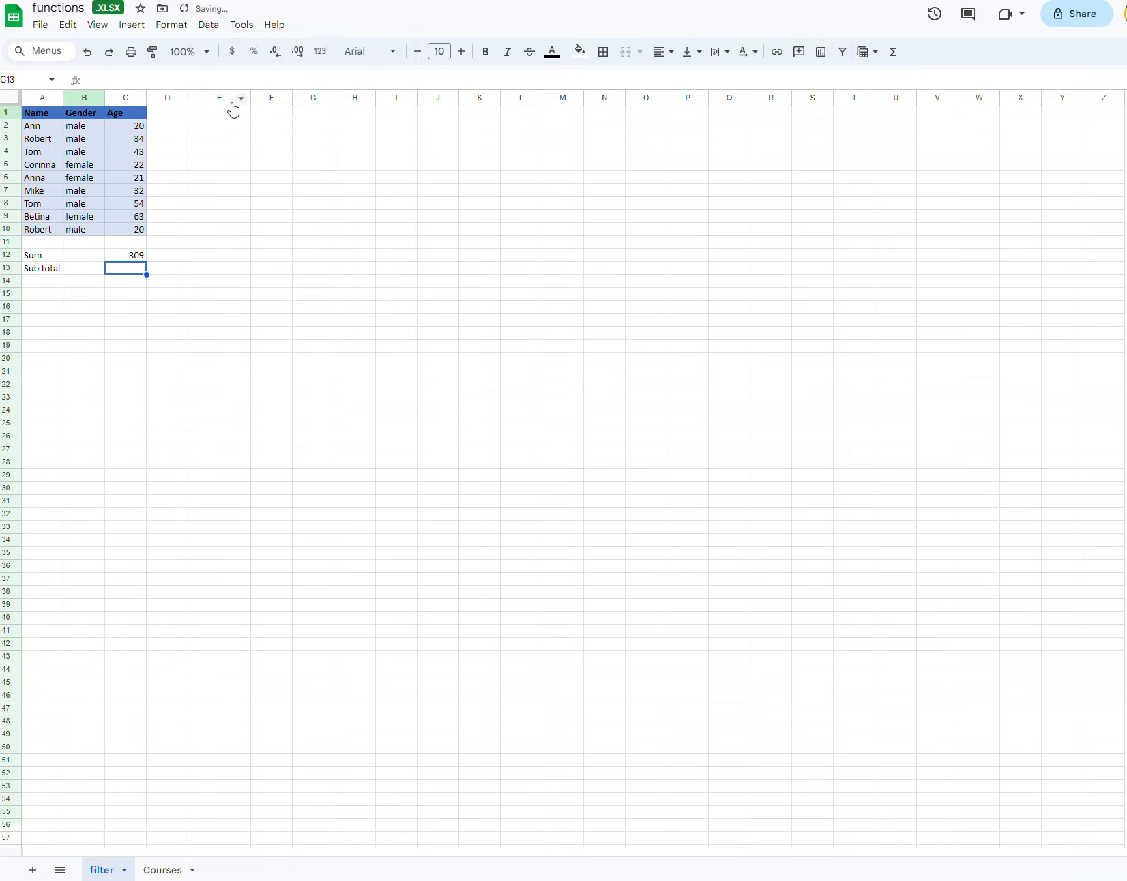
- Review the Sub total row, the SUM formula in C12 and the age range C2:C10 it covers
left_click(46, 277)
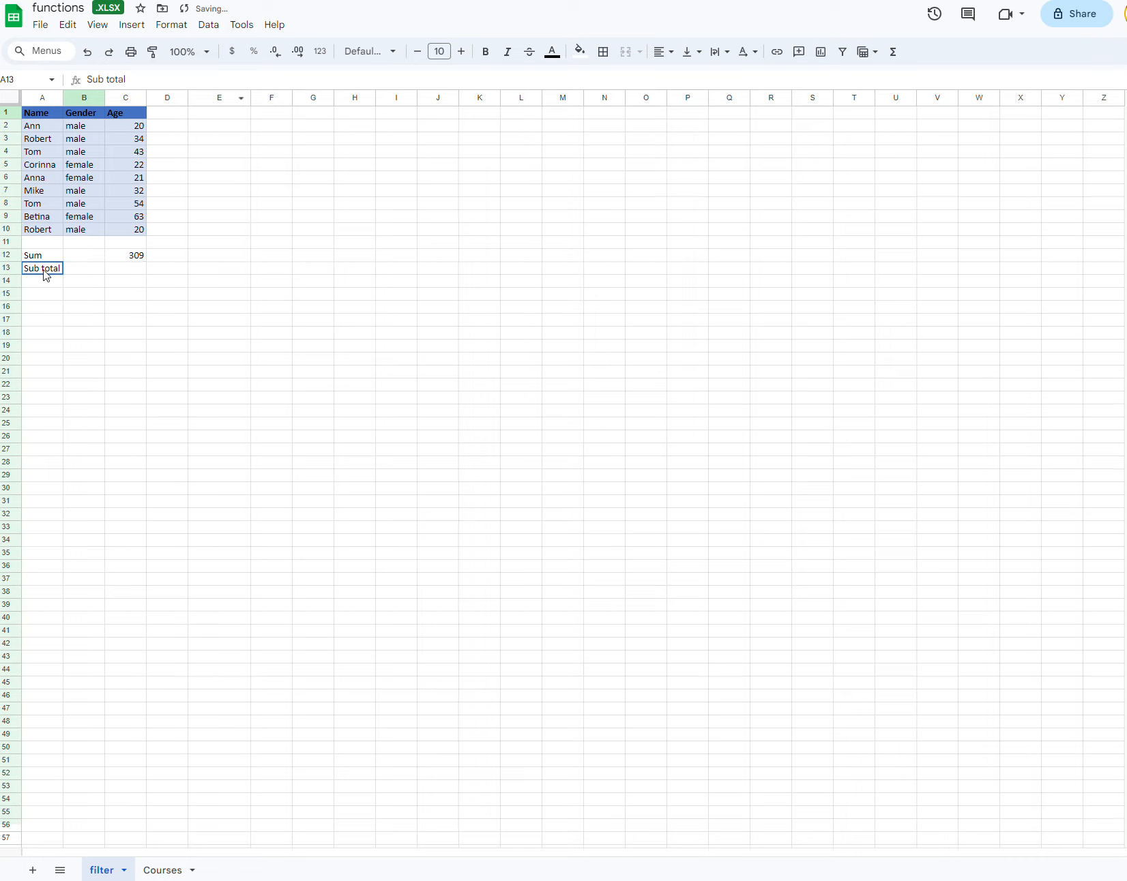
left_click(123, 270)
left_click(132, 257)
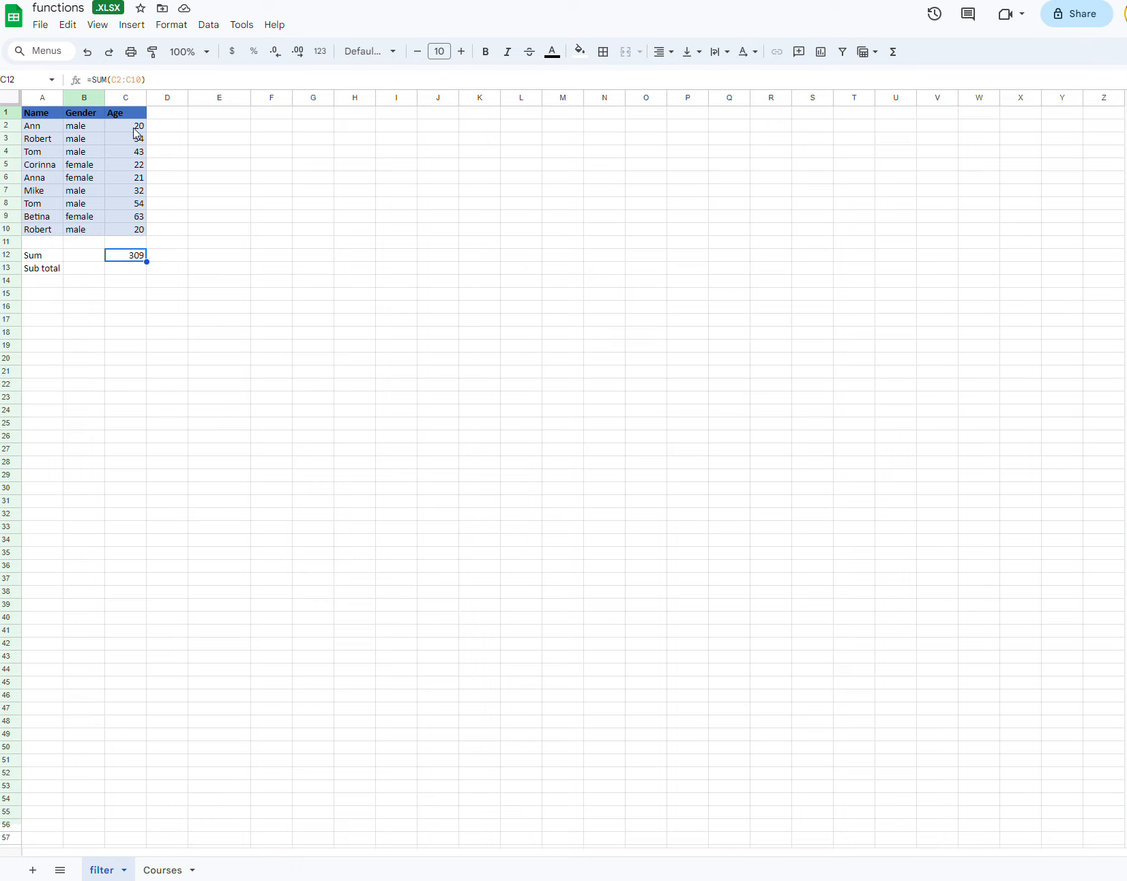
left_click_drag(136, 129, 132, 239)
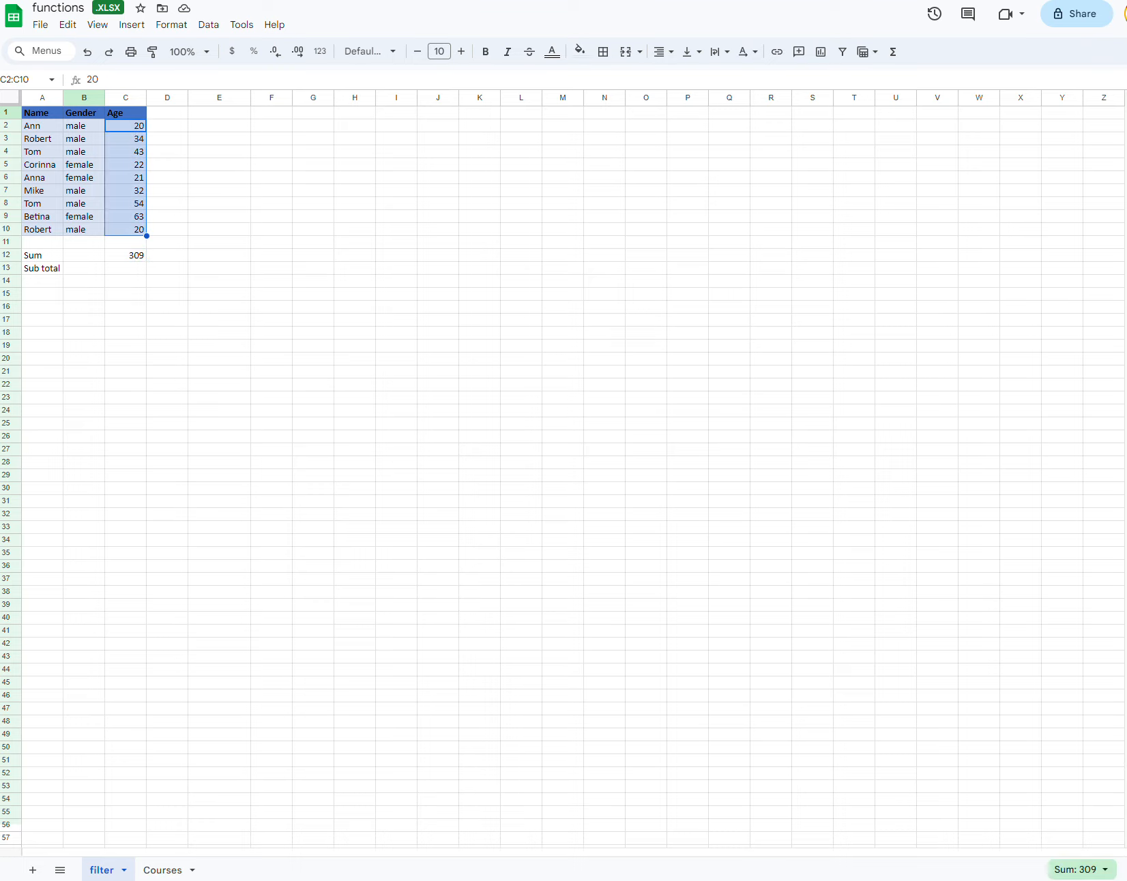
left_click(213, 284)
- Enter the formula =SUBTOTAL(9,C2:C10) in cell C13 of the Sub total row
left_click(128, 274)
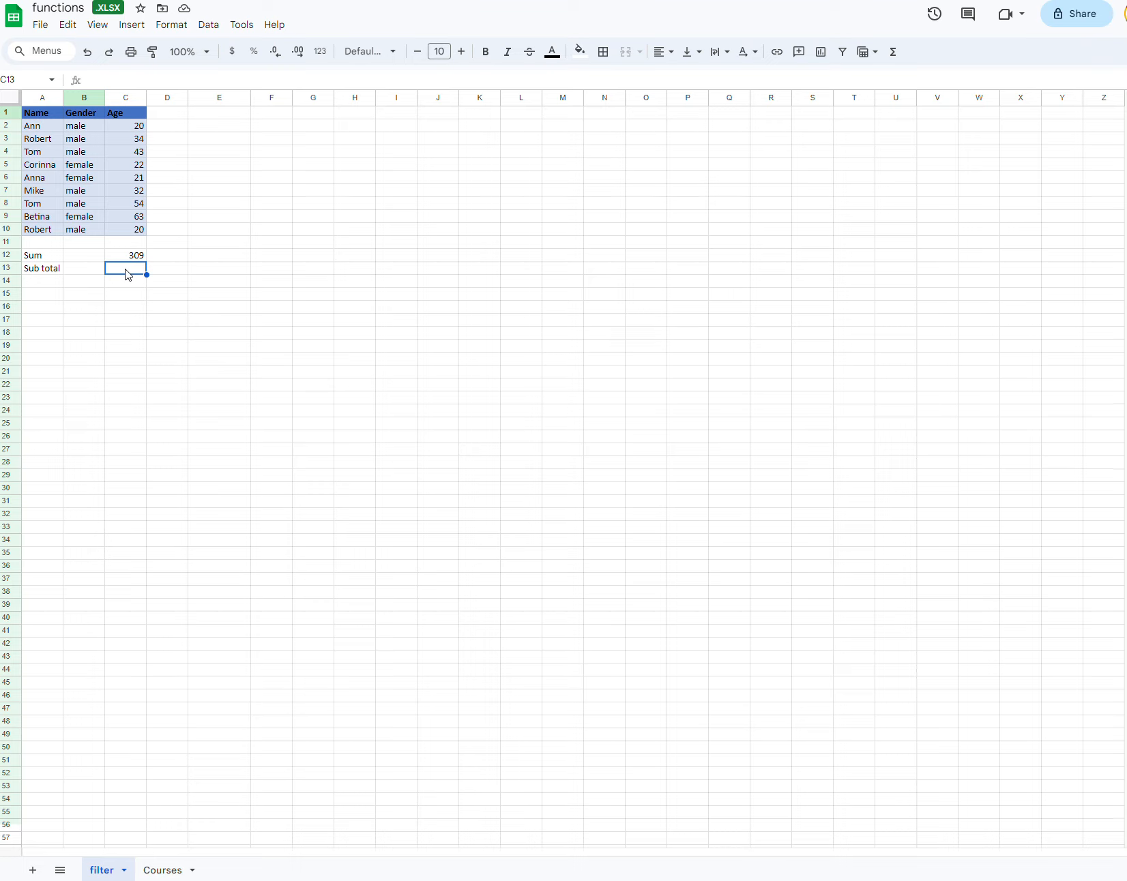
type("=")
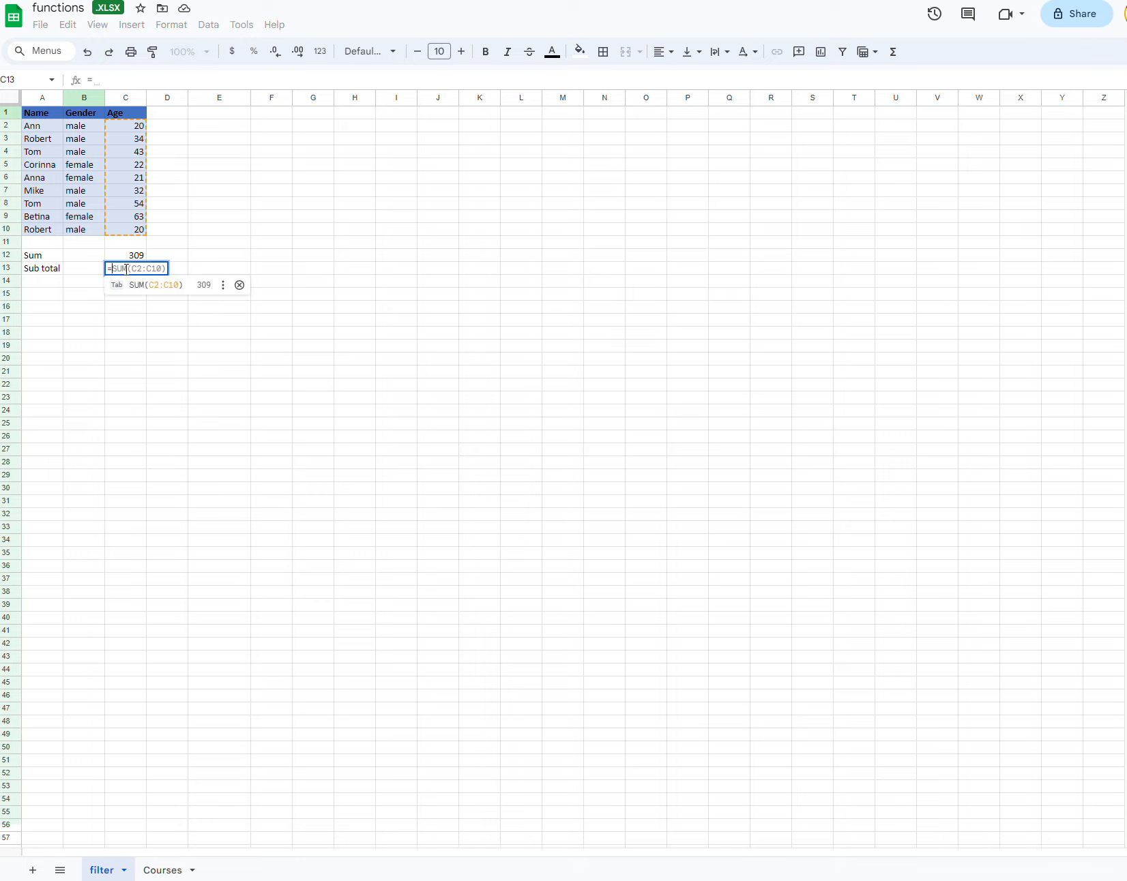
type("s")
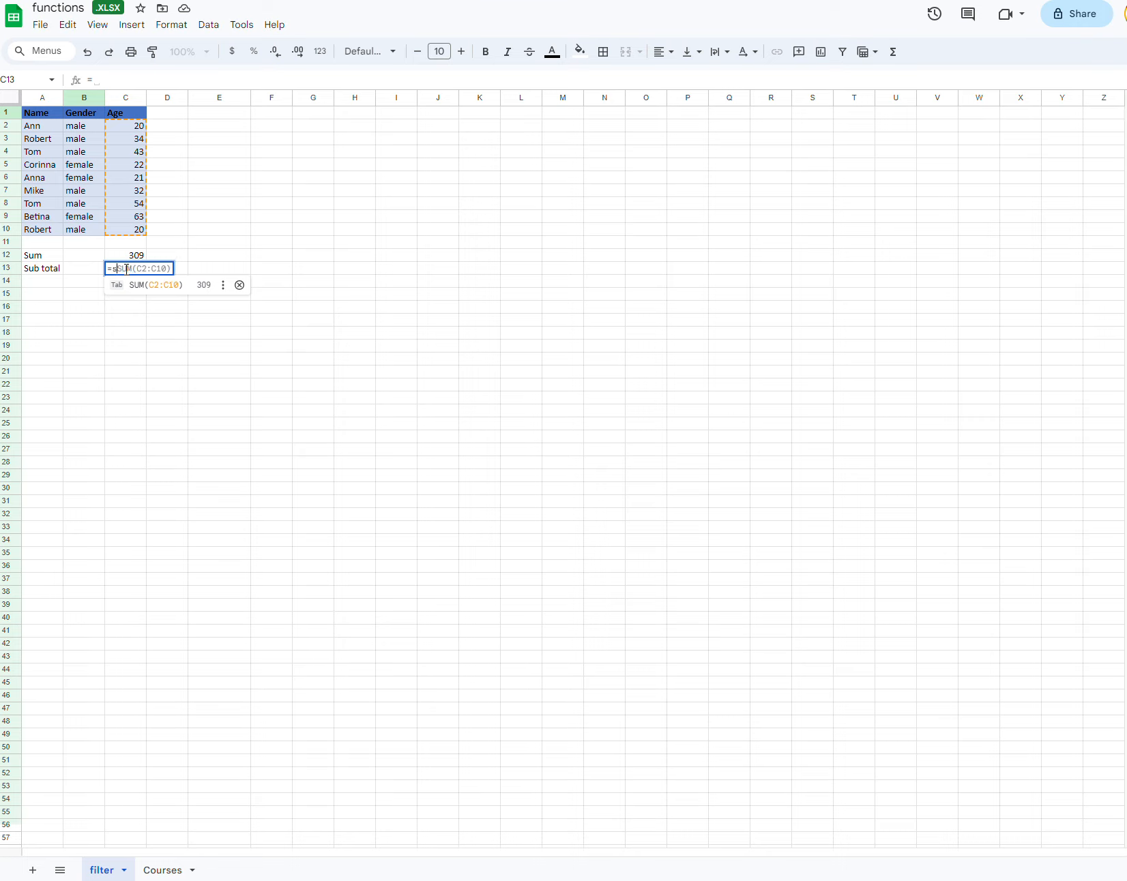
type("ub")
key("Tab")
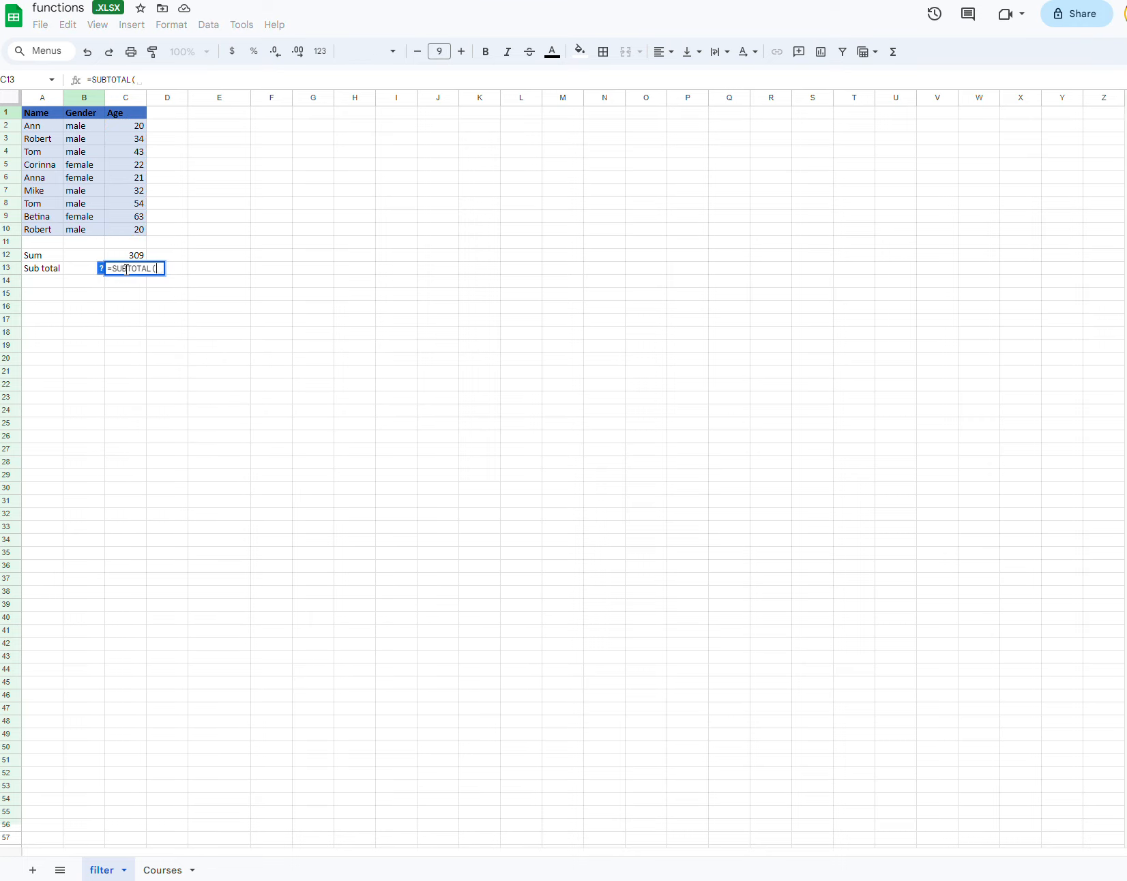
type("9,")
left_click_drag(137, 129, 126, 238)
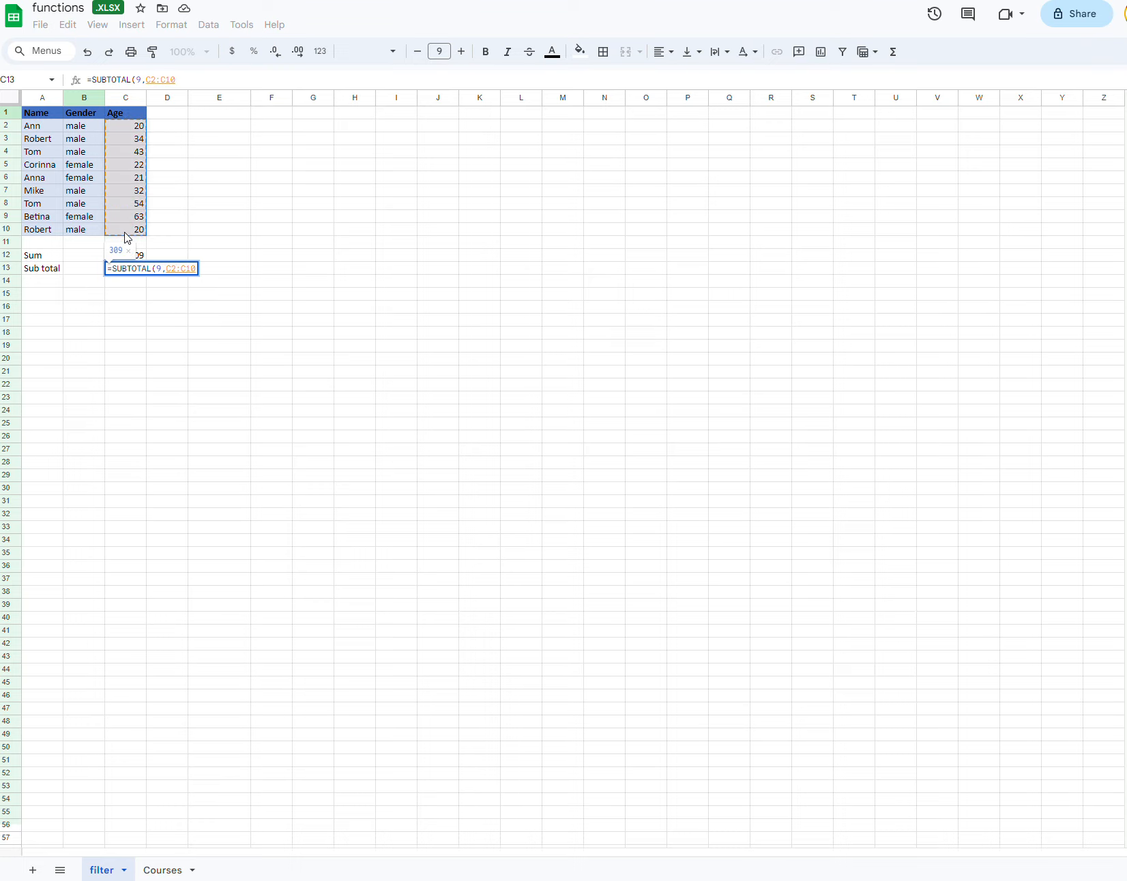
type(")")
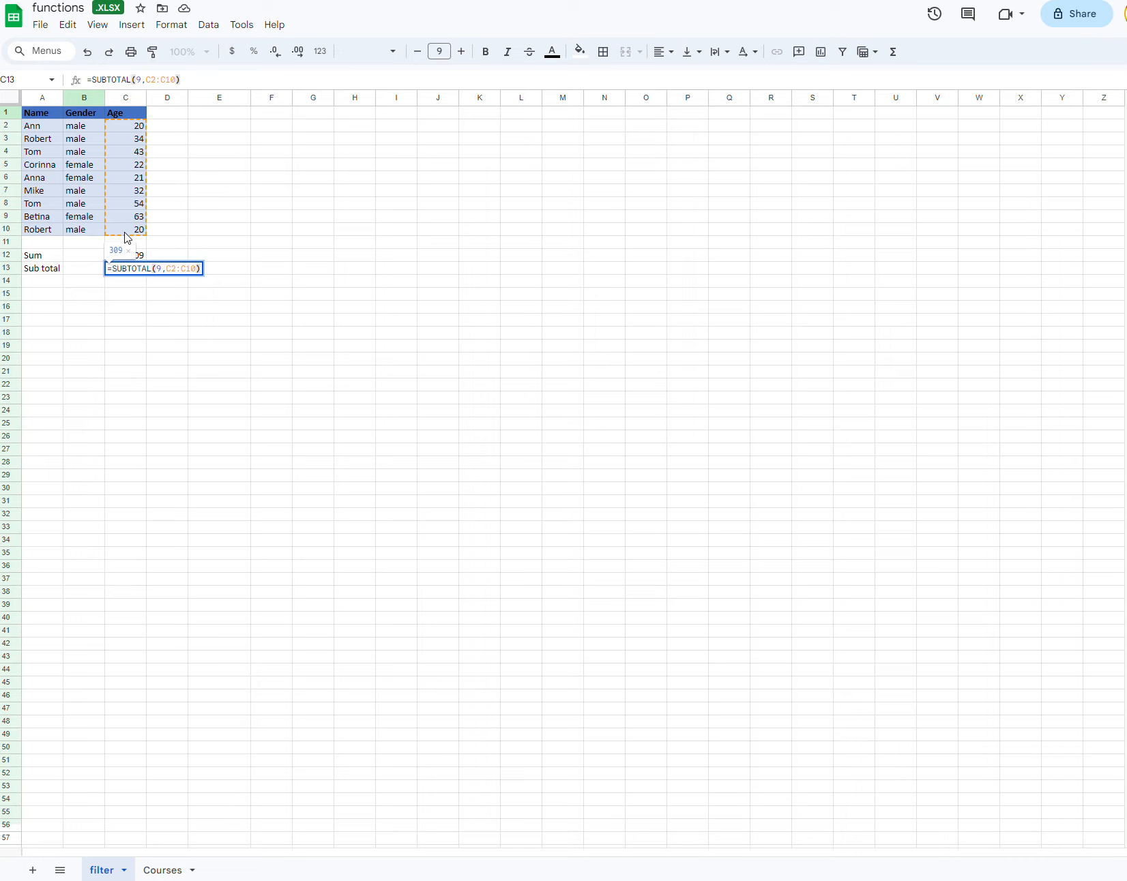
key("Return")
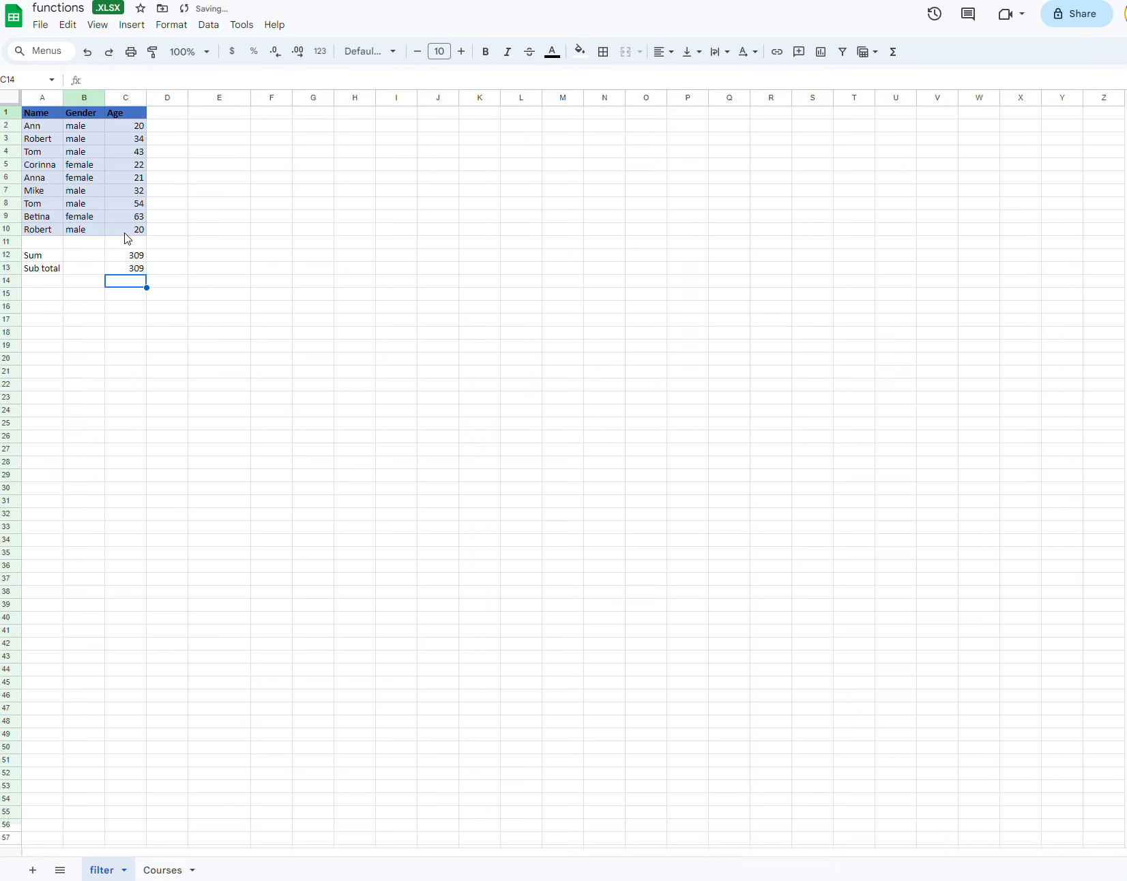
- Inspect the SUBTOTAL formula in cell C13
left_click(134, 273)
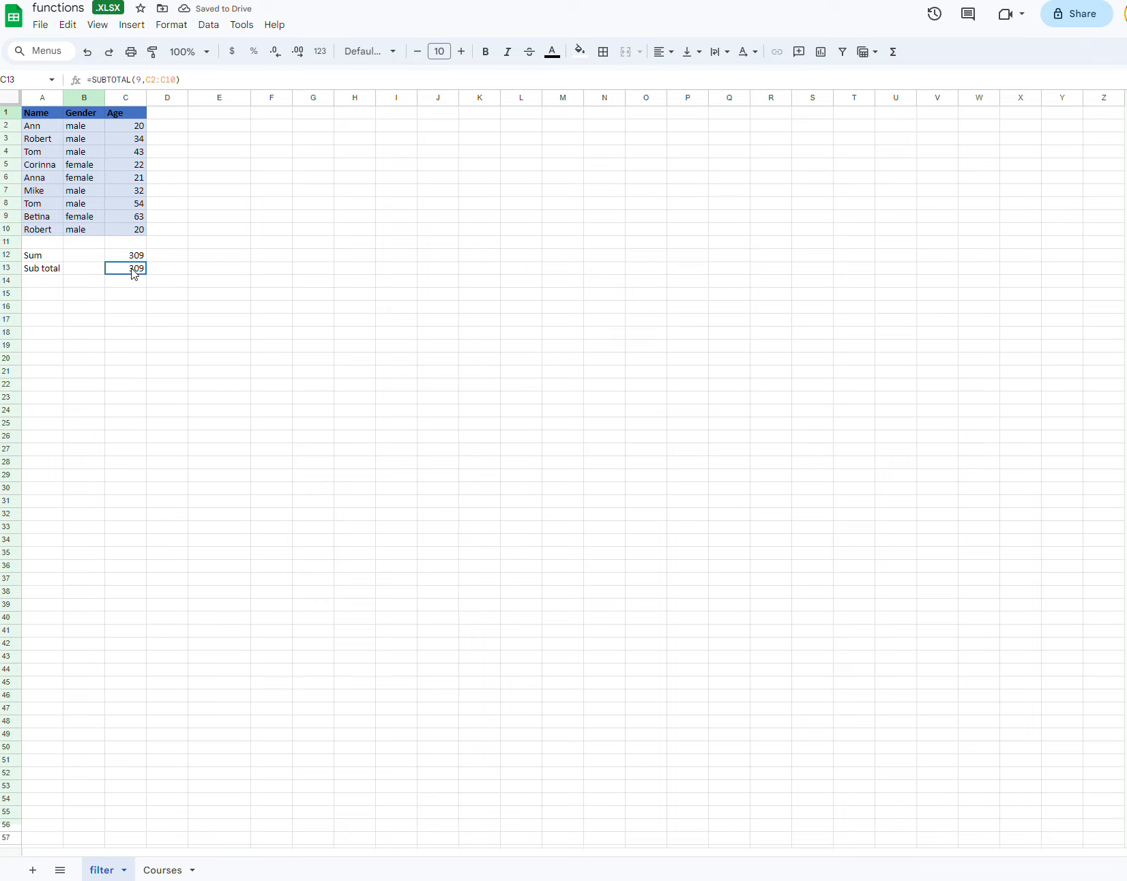
left_click(203, 80)
left_click(189, 373)
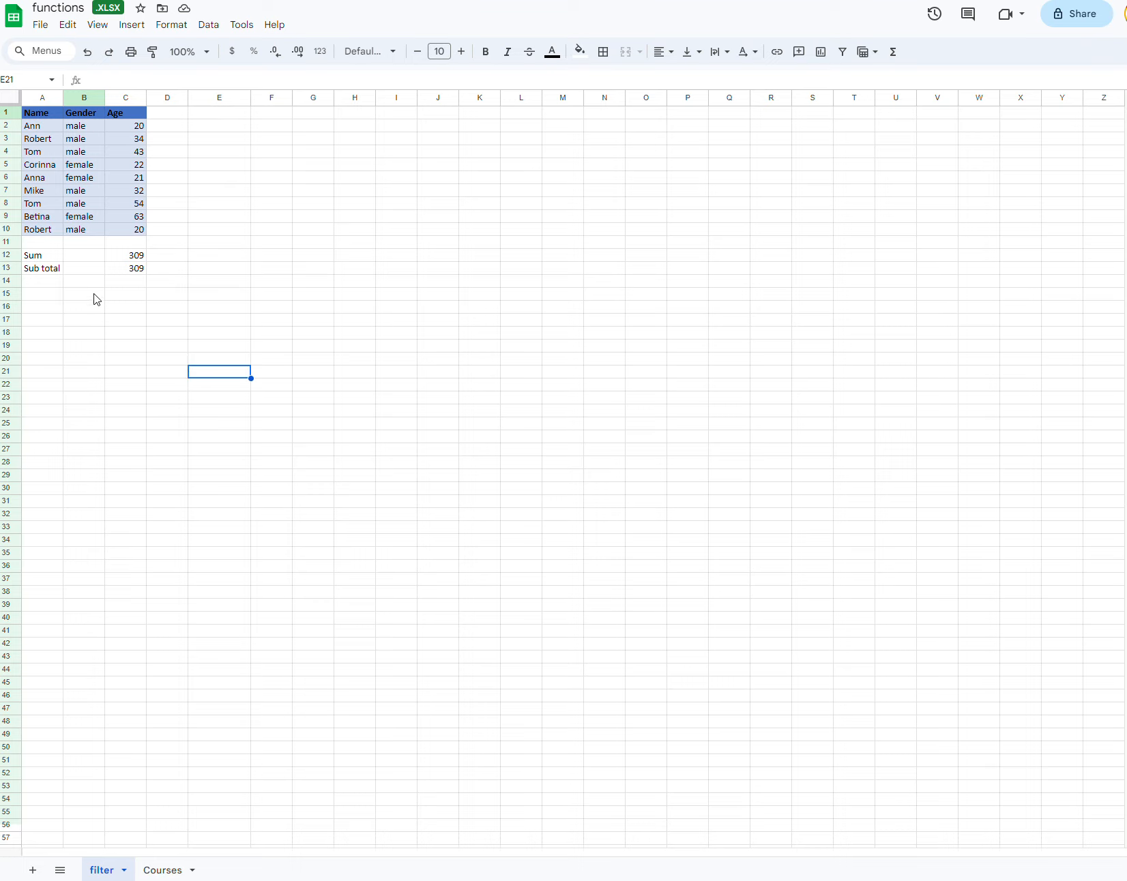
- Create a filter on the Gender column and exclude male, keeping the female and blank rows
left_click(96, 103)
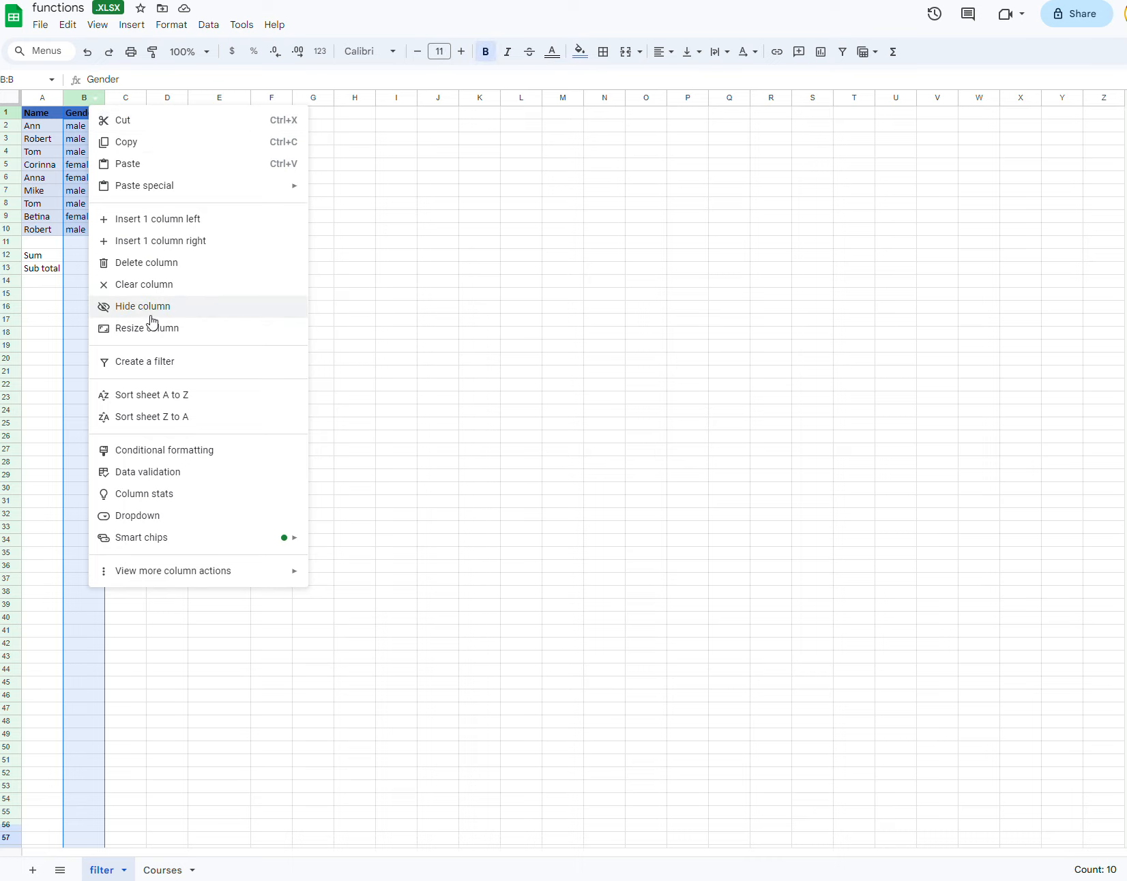
left_click(158, 366)
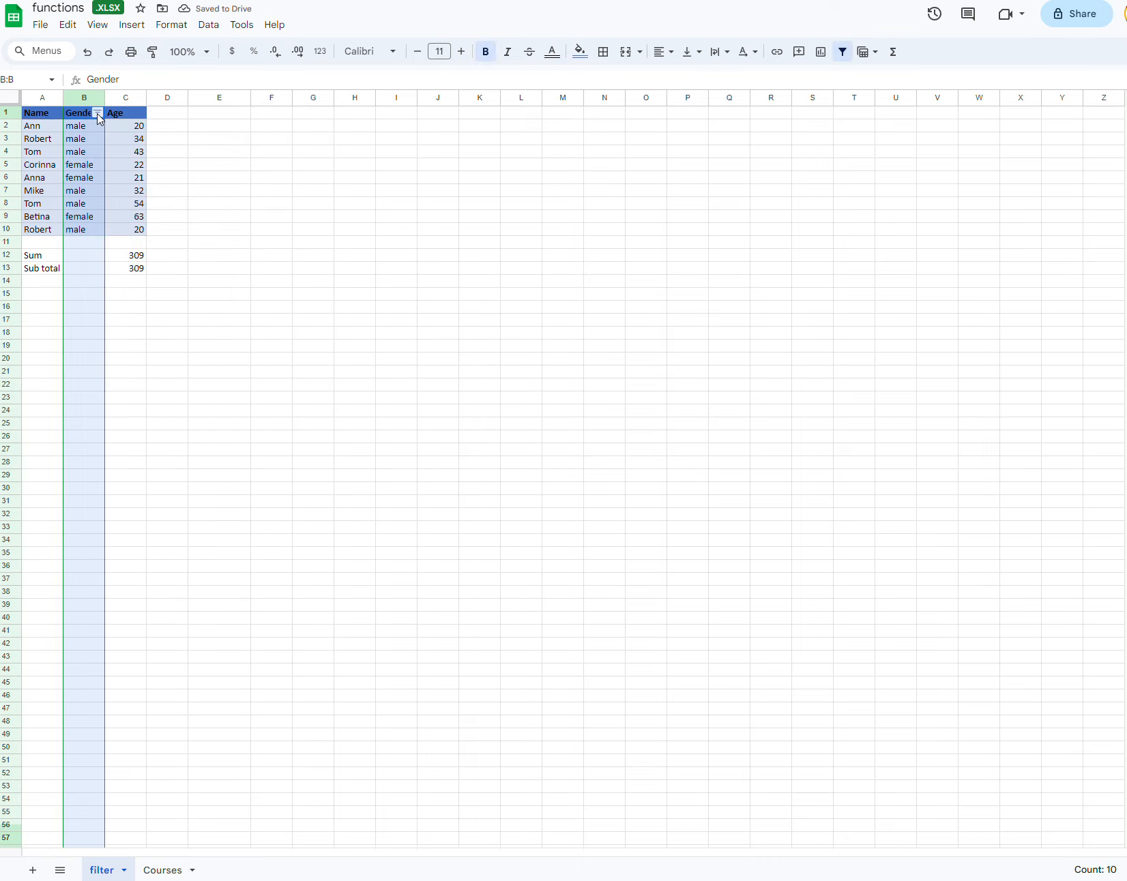
left_click(98, 113)
left_click(140, 383)
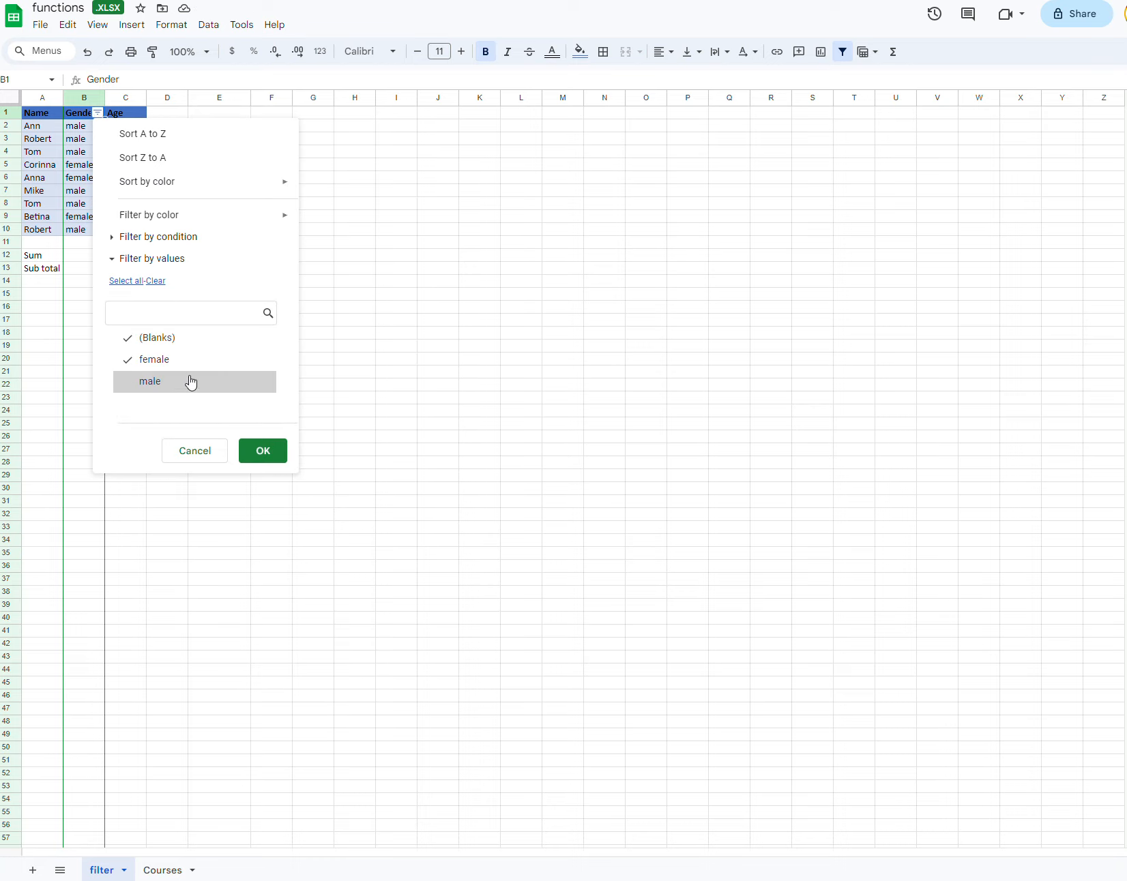
left_click(264, 458)
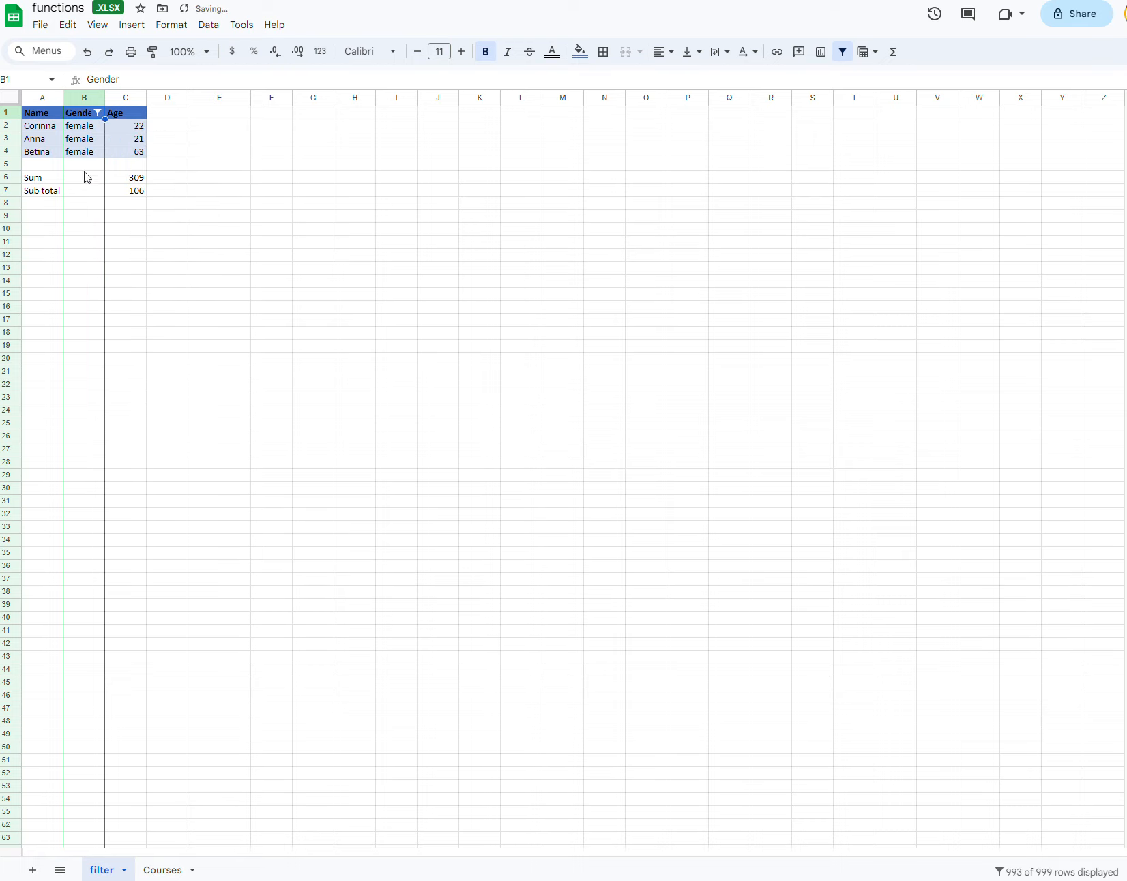
- Inspect the SUBTOTAL formula in the Sub total row and check its result against the sum of the filtered female ages
left_click(178, 204)
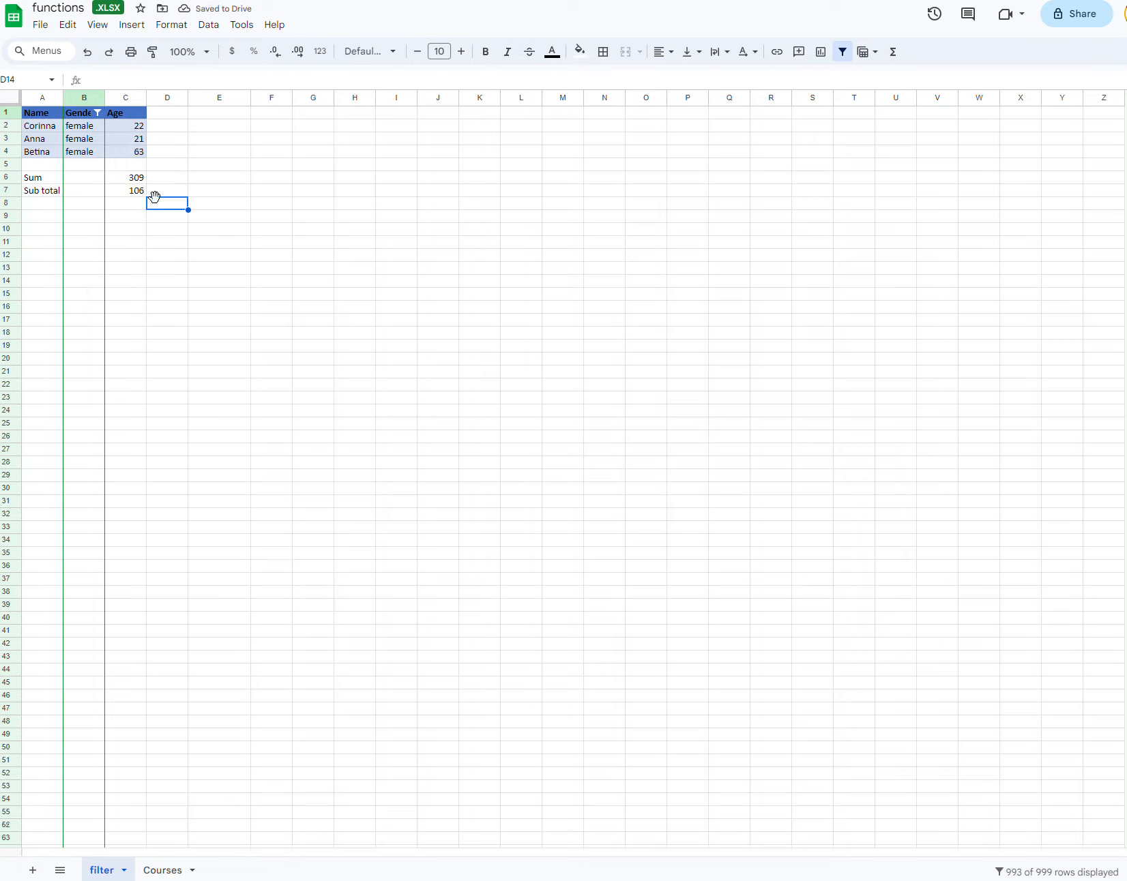
left_click(137, 193)
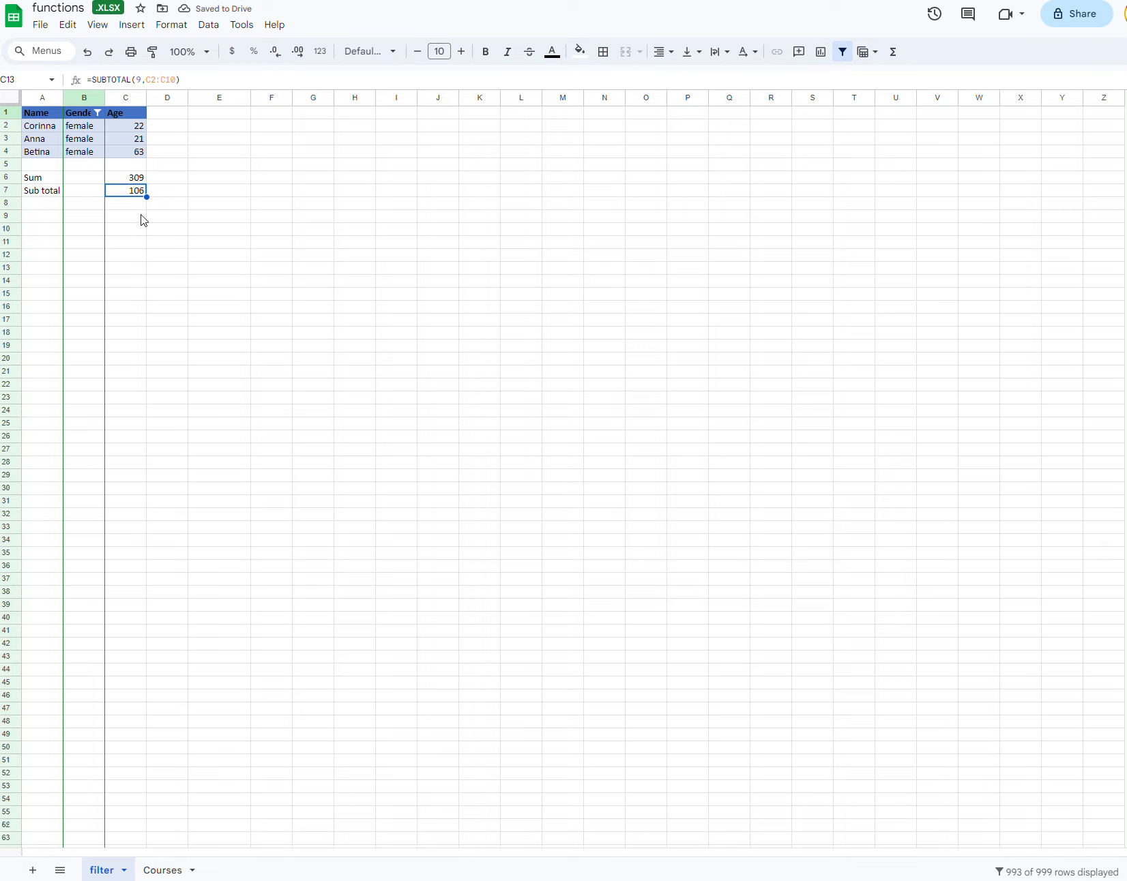
left_click_drag(139, 130, 145, 161)
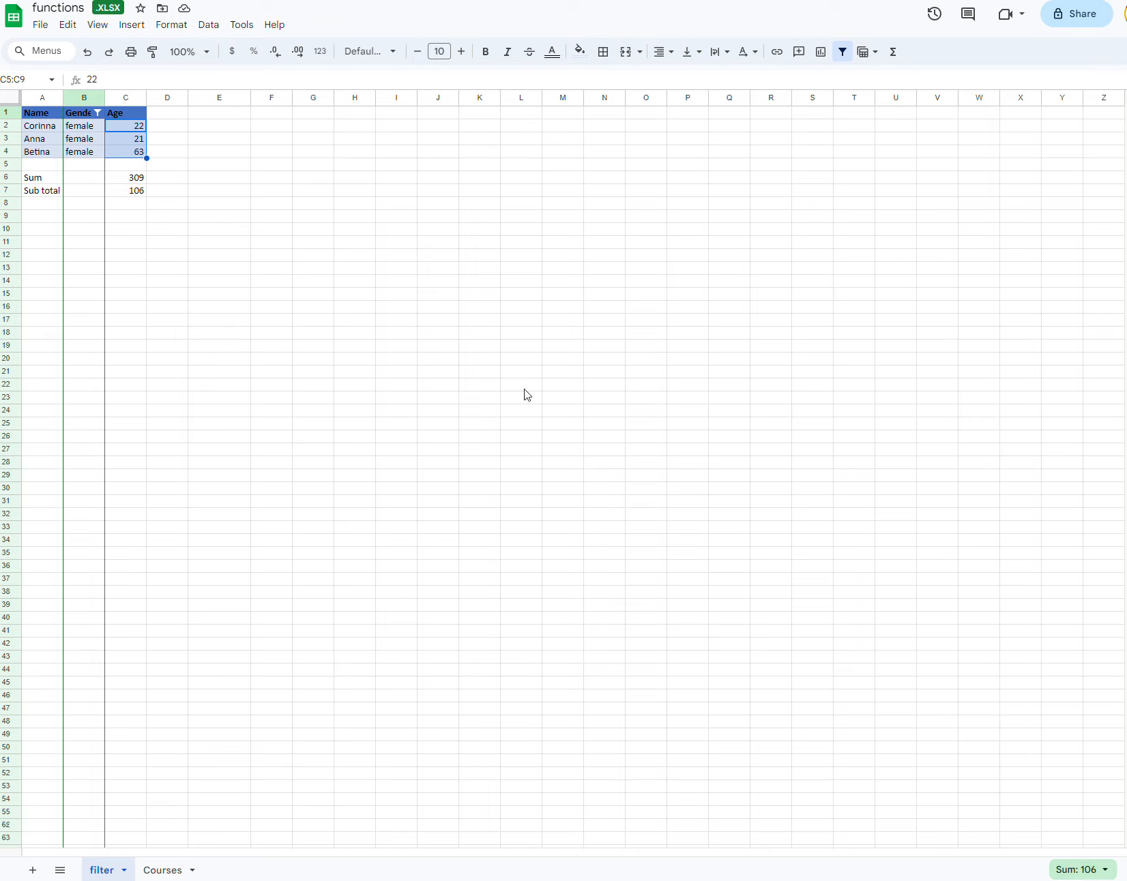
- Change the Gender filter to include male and exclude female, keeping the blank rows
left_click(101, 114)
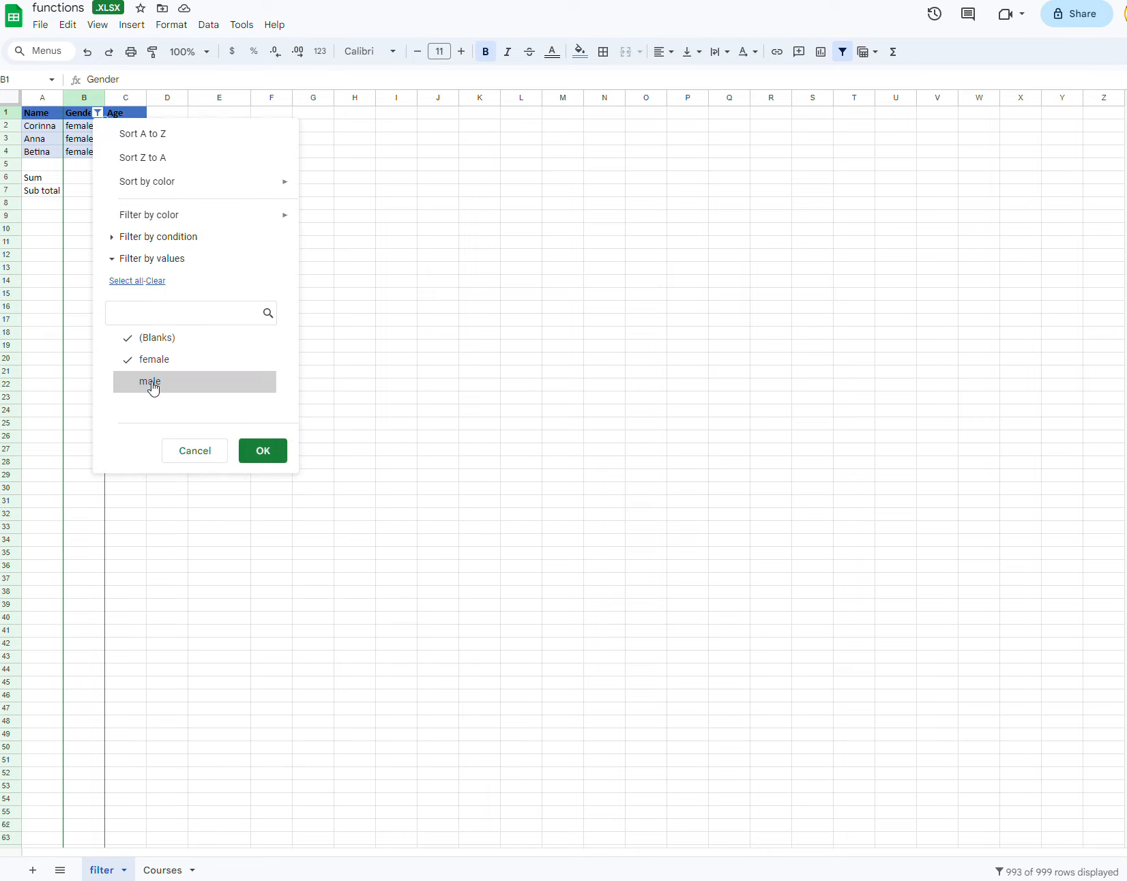
left_click(148, 383)
left_click(149, 359)
left_click(264, 450)
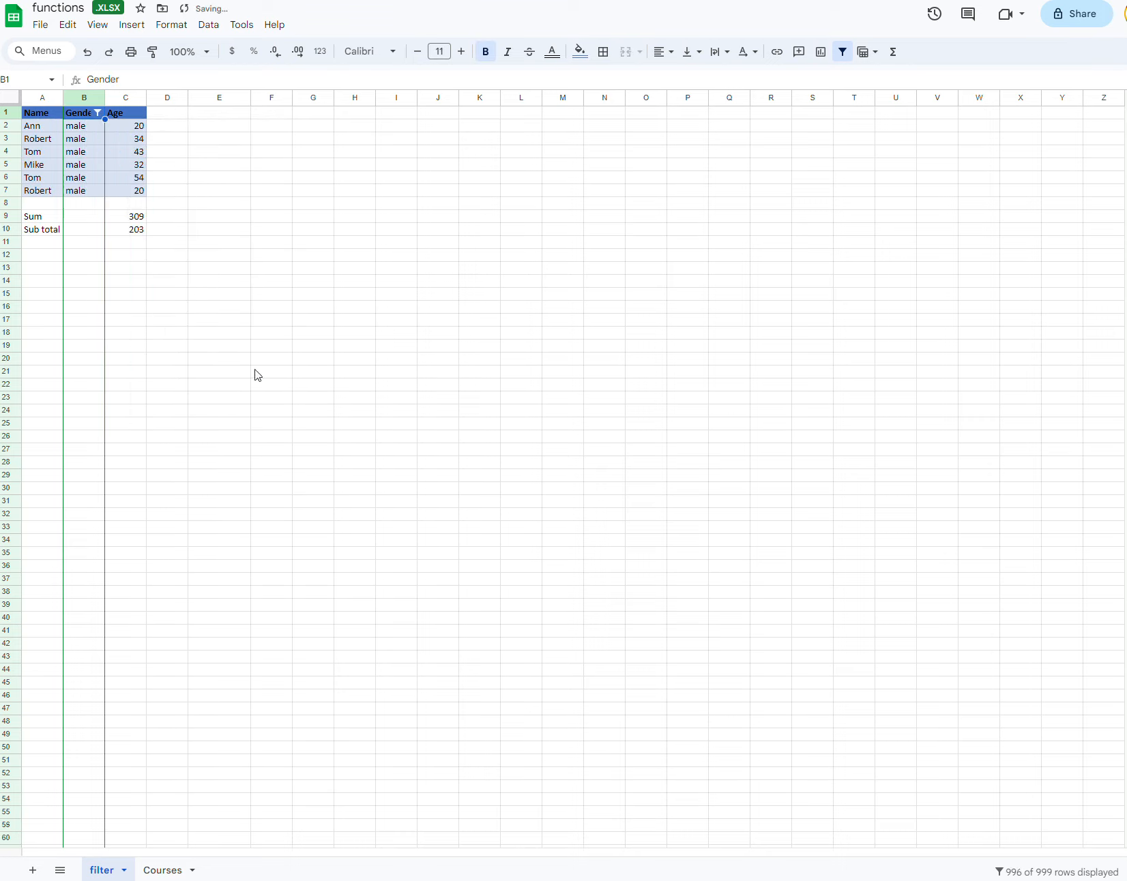
- Compare the sum of the filtered male ages with the SUBTOTAL result in the Sub total row
left_click_drag(136, 126, 134, 194)
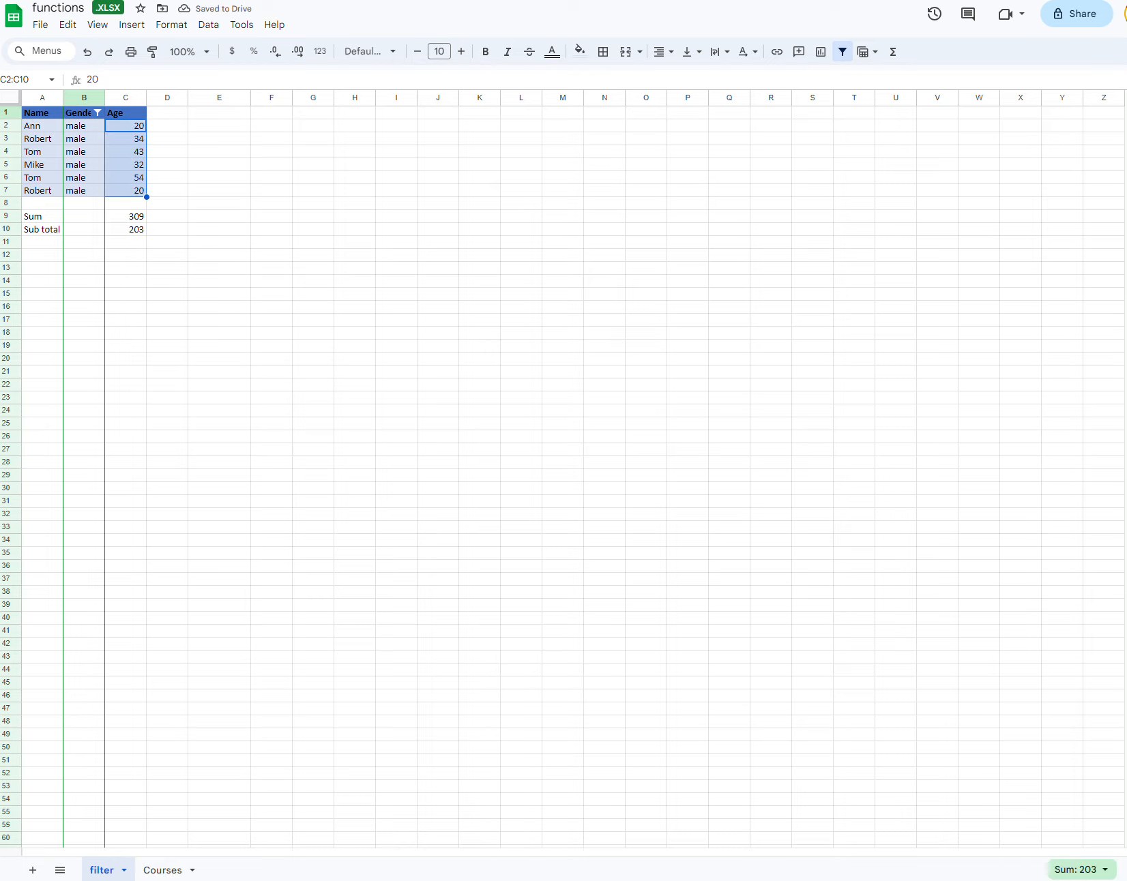
left_click(133, 234)
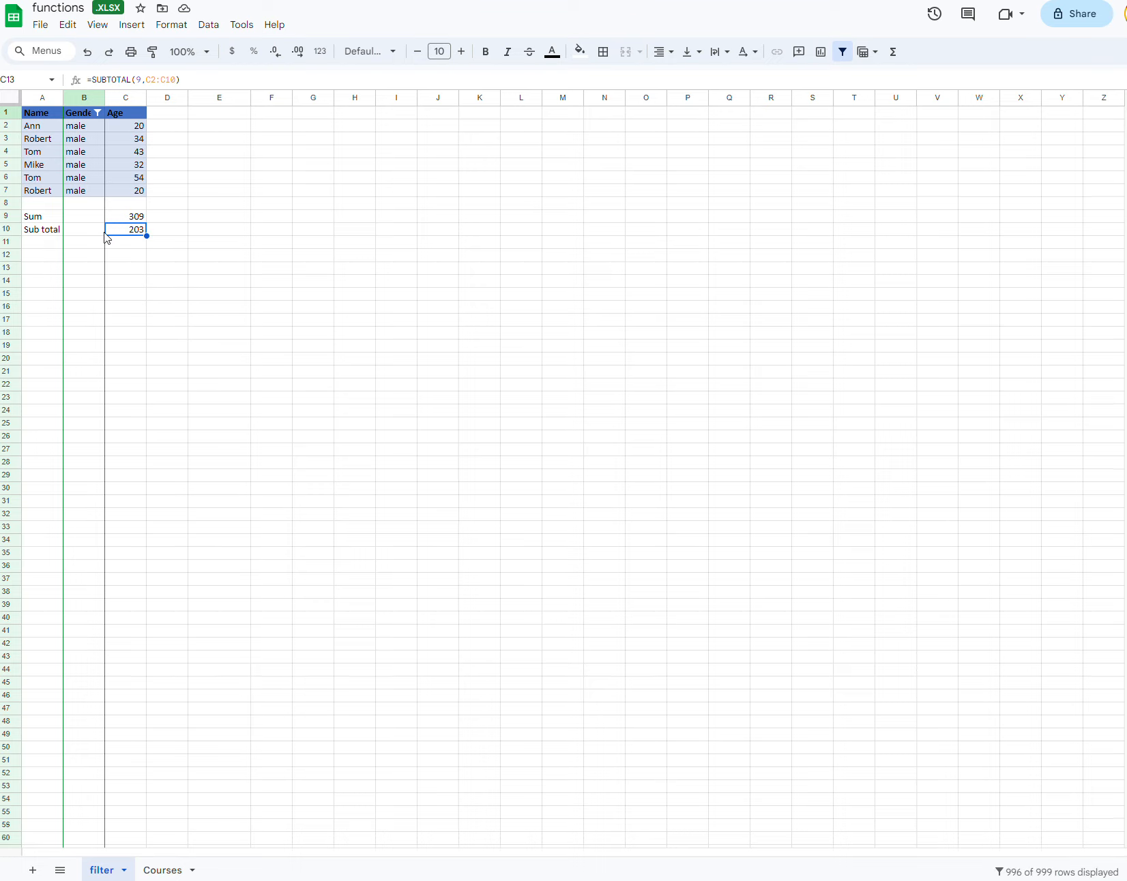